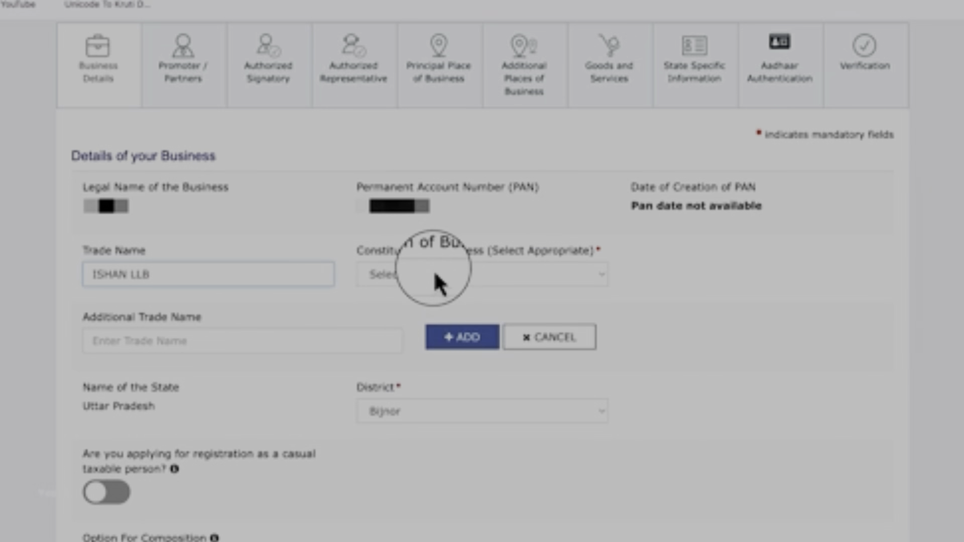
Step: Set the Constitution of Business to Proprietorship
left_click(436, 275)
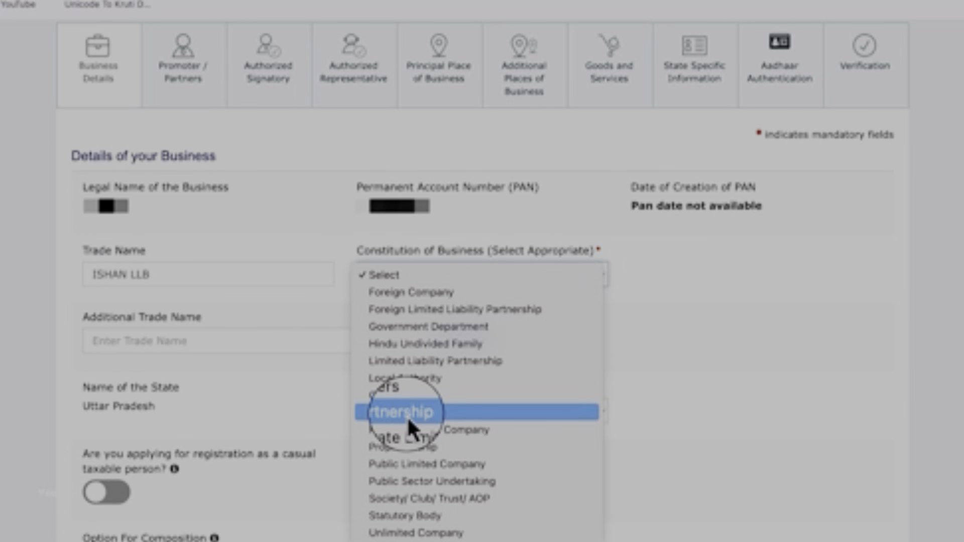
left_click(414, 447)
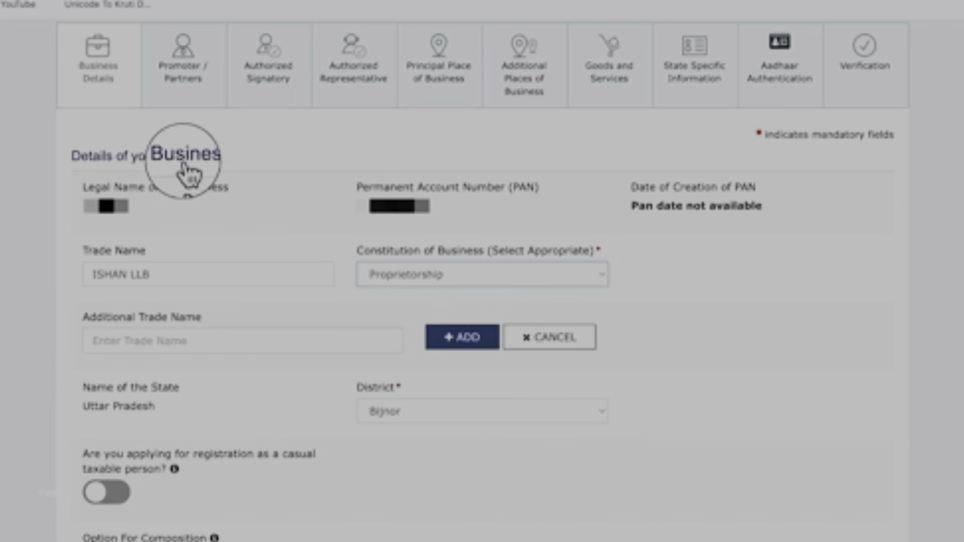
scroll(170, 161, "down", 8)
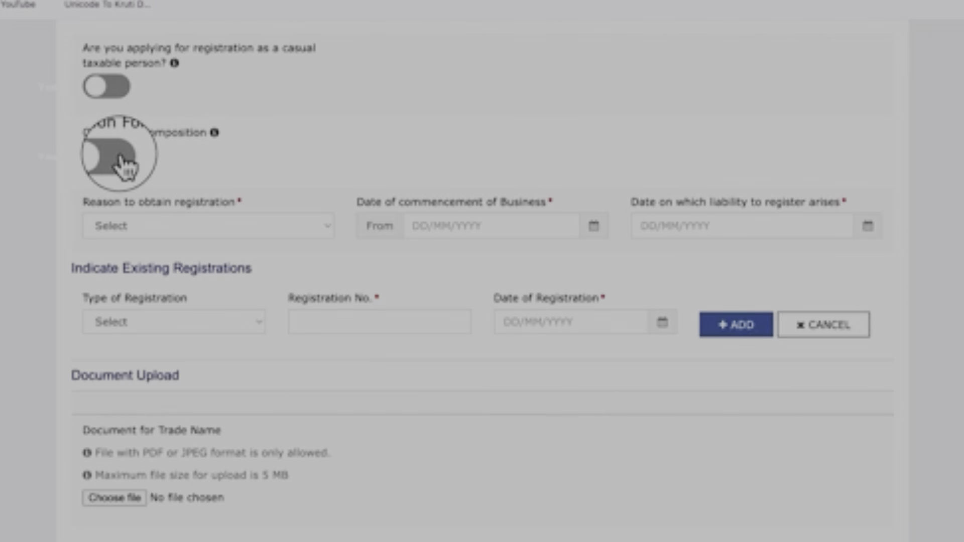
Step: Choose Voluntary Basis as the registration reason and 05/09/2024 as the commencement date
left_click(187, 225)
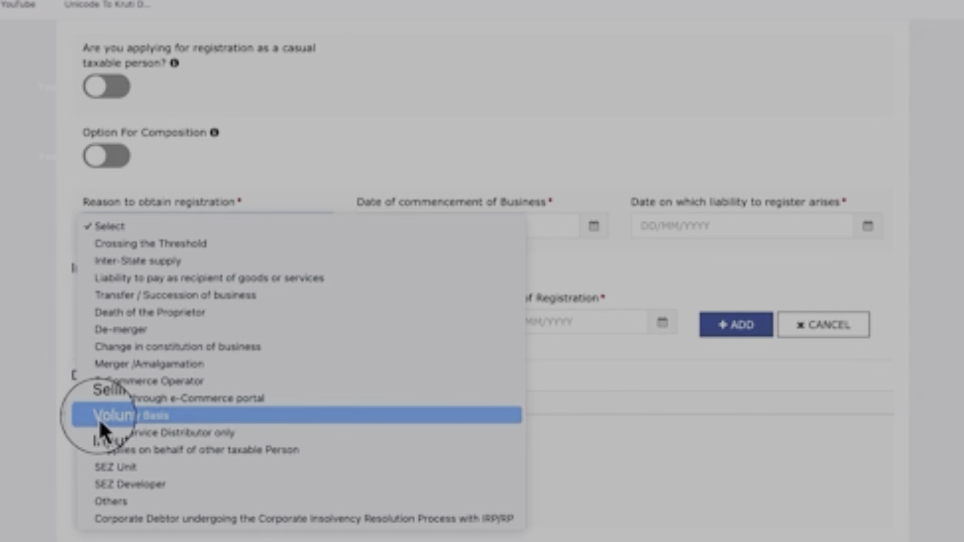
left_click(150, 417)
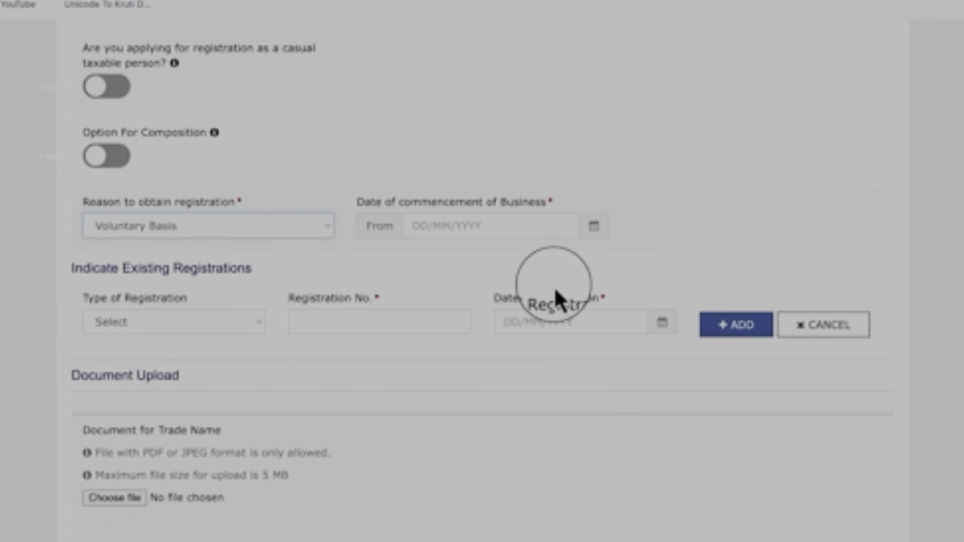
left_click(595, 232)
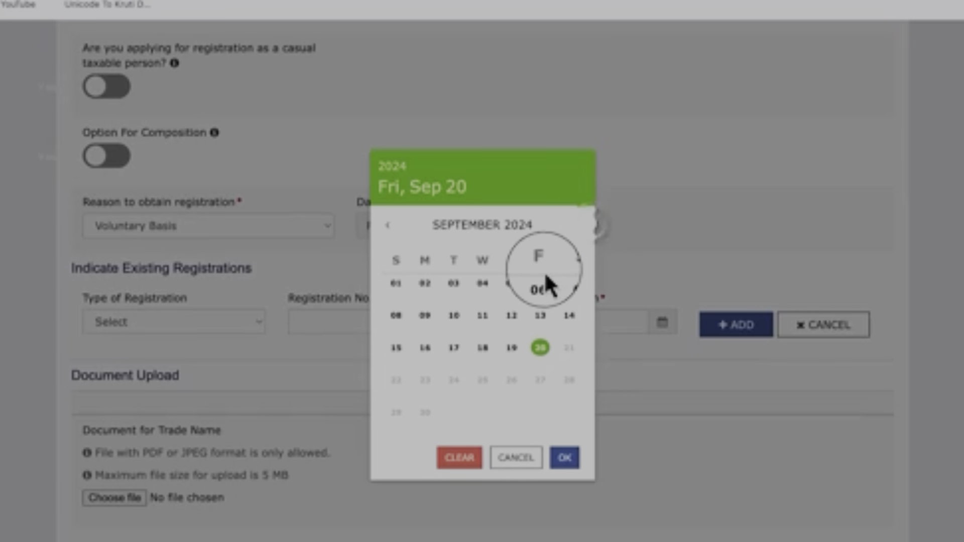
left_click(509, 283)
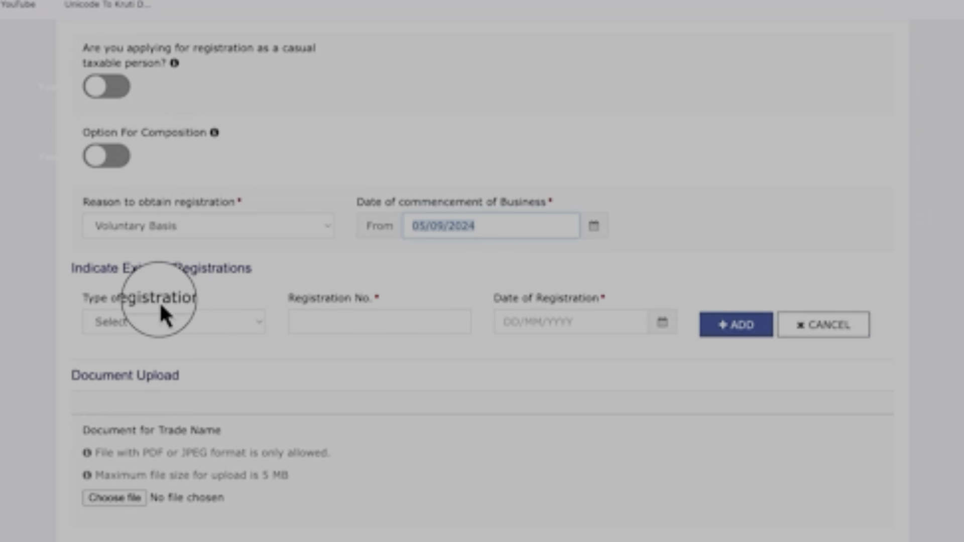
left_click(231, 324)
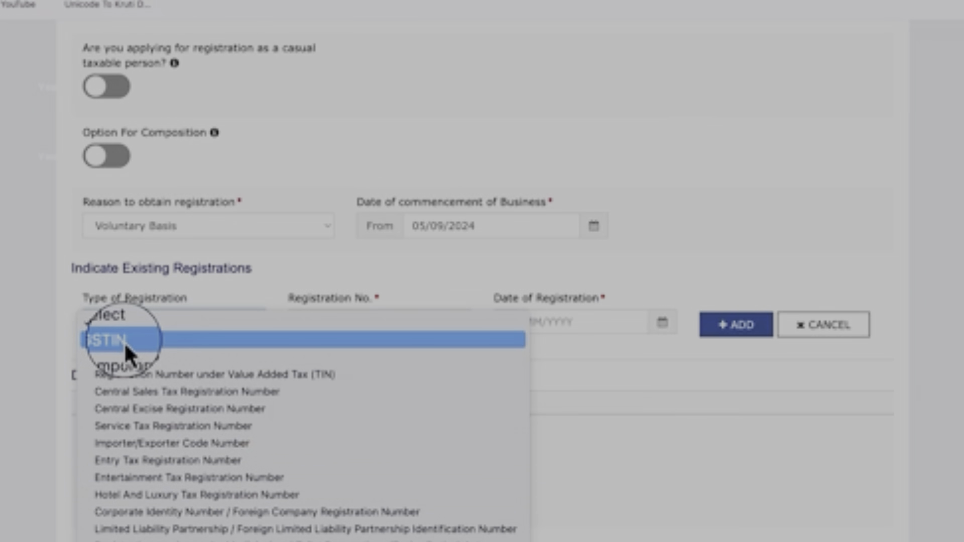
left_click(347, 299)
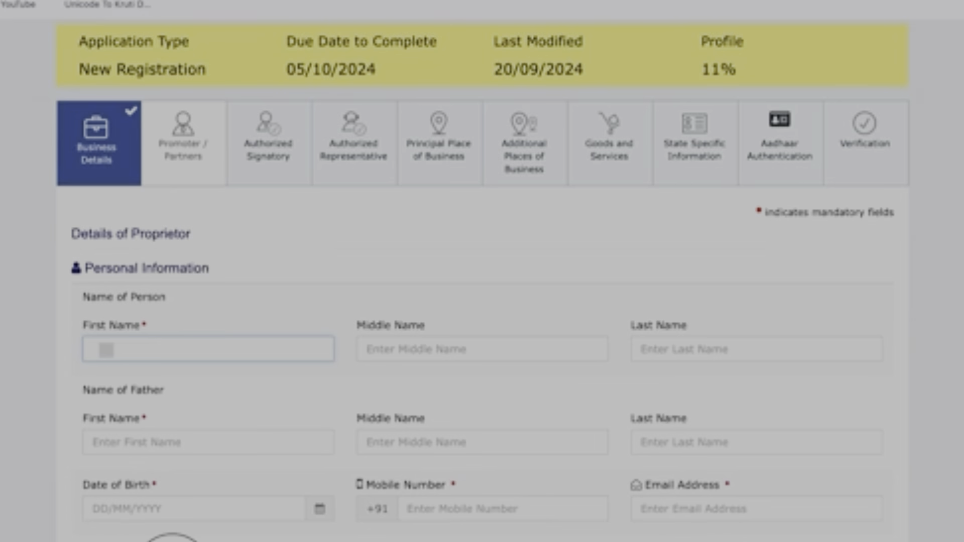
scroll(119, 80, "down", 10)
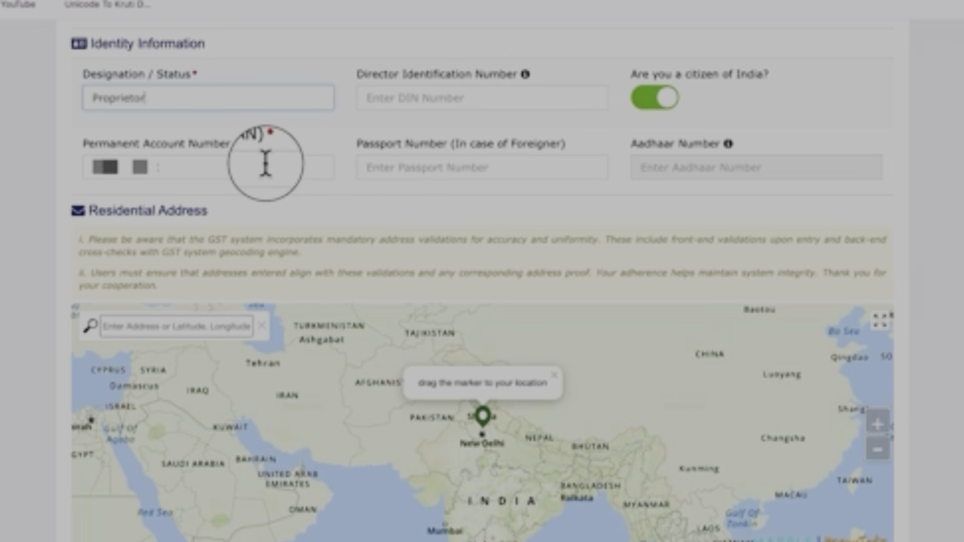
scroll(30, 236, "down", 3)
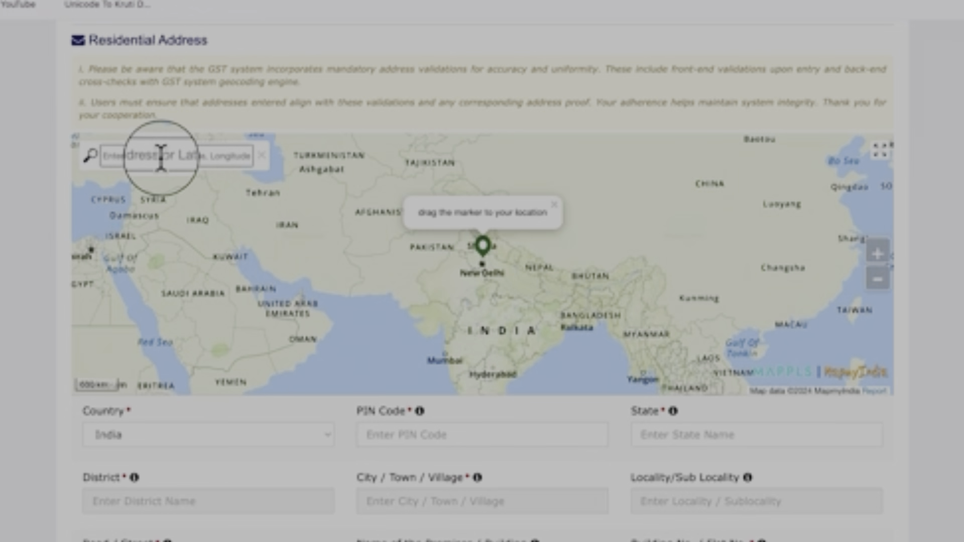
Step: Search Kiratpur, Uttar Pradesh, zoom in, place the marker on the residence and confirm
type("kiratpur")
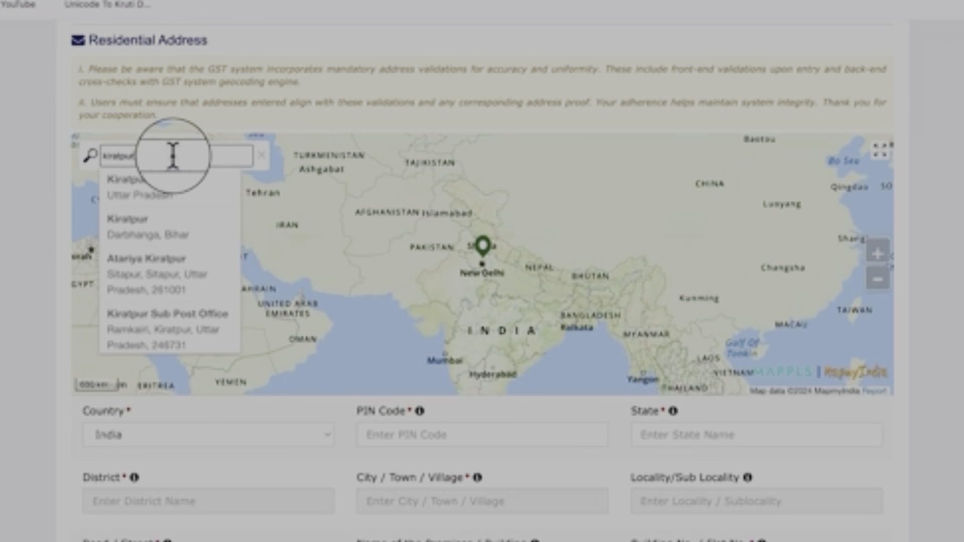
left_click(163, 196)
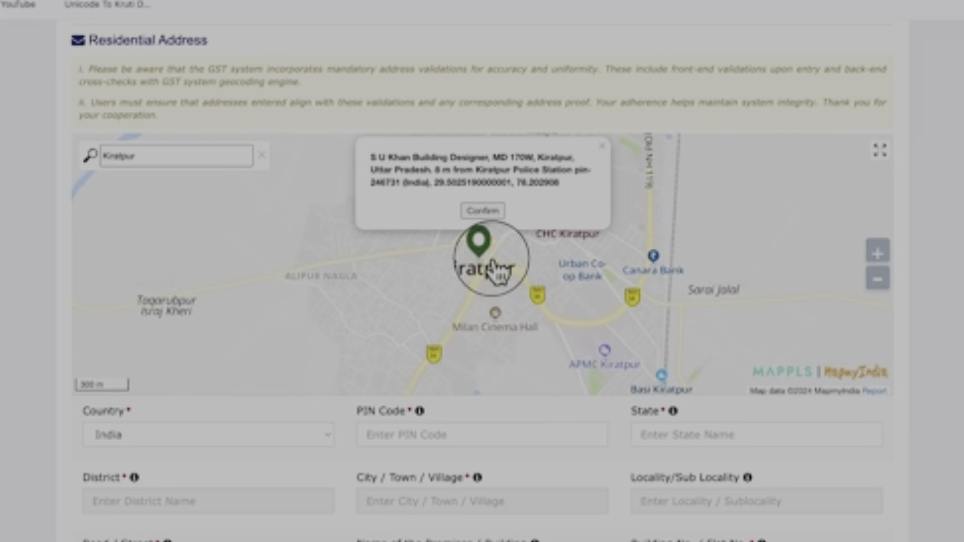
mouse_move(486, 250)
left_mouse_down()
mouse_move(374, 247)
mouse_move(417, 245)
left_mouse_up()
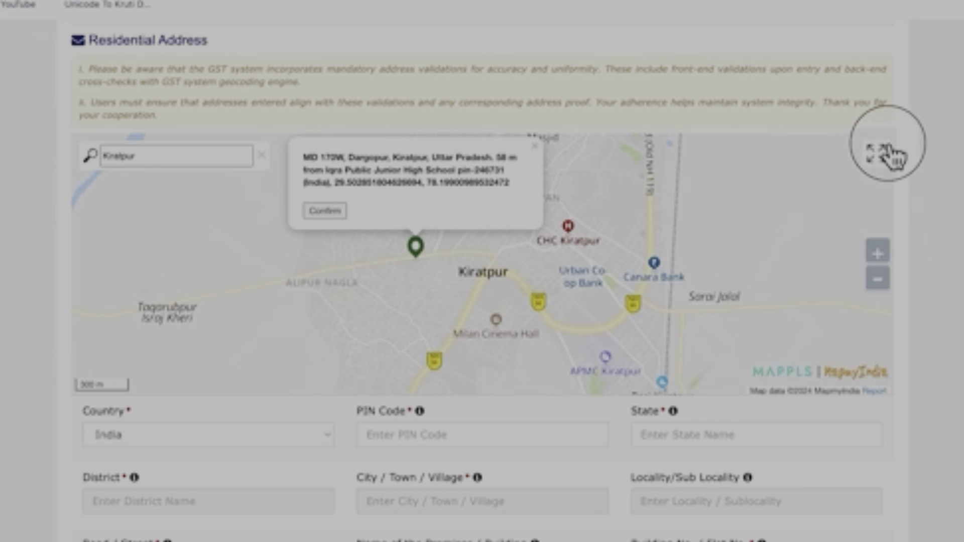
left_click(878, 255)
left_click(878, 275)
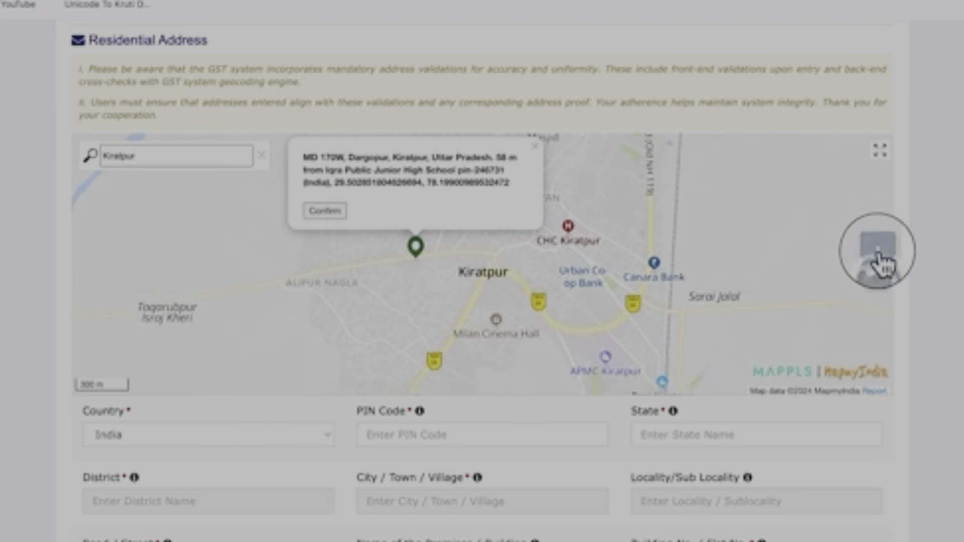
left_click(877, 252)
left_click(877, 253)
mouse_move(219, 251)
left_mouse_down()
mouse_move(327, 263)
mouse_move(397, 290)
mouse_move(383, 286)
left_mouse_up()
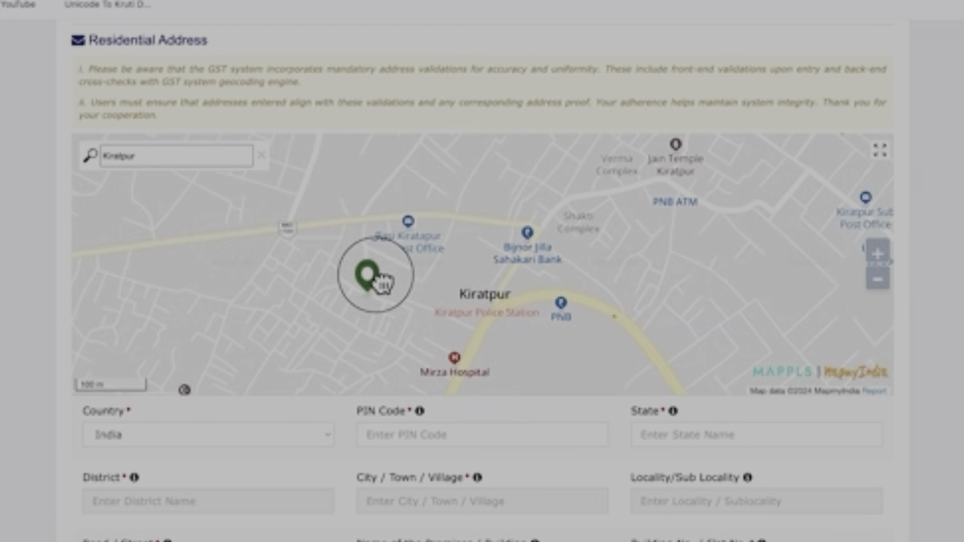
left_click(394, 213)
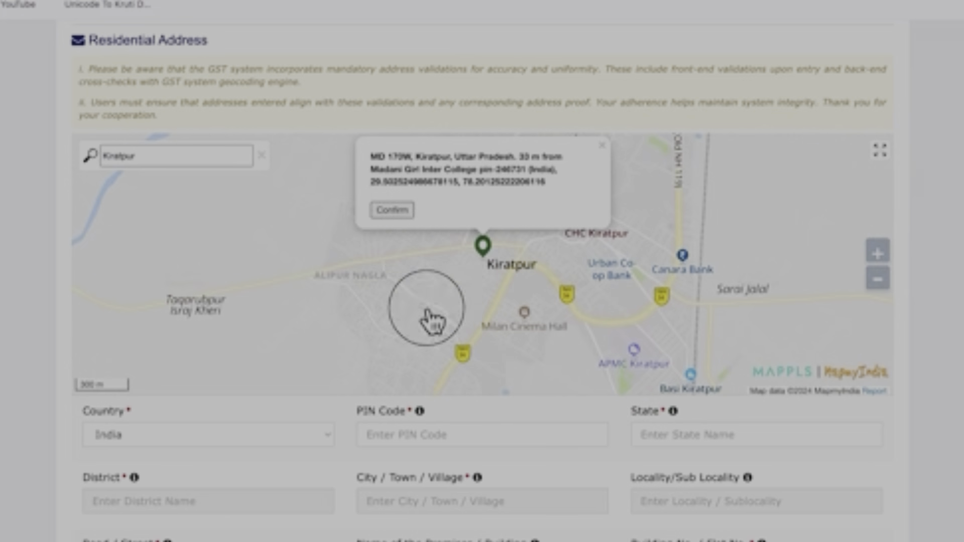
scroll(302, 477, "down", 3)
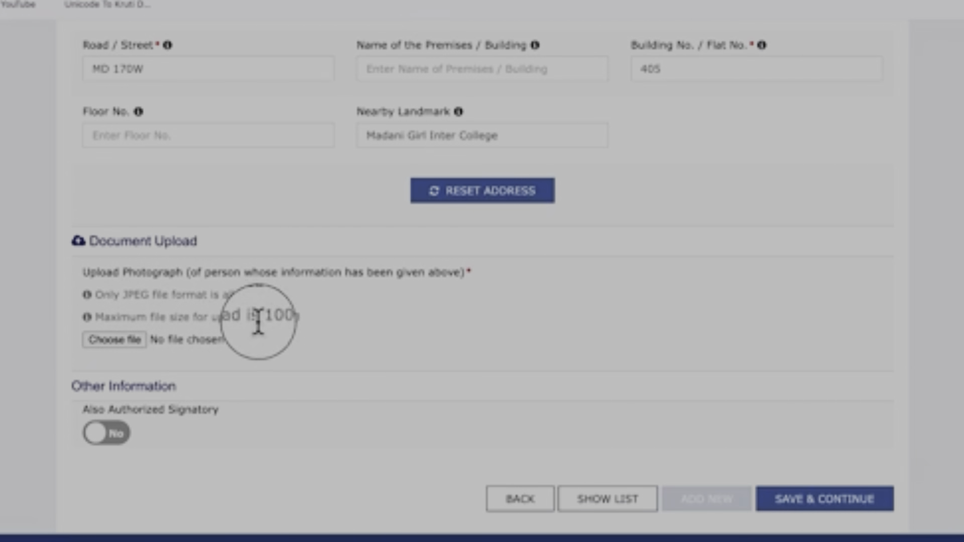
Step: Upload the proprietor's photograph, mark them as Authorized Signatory, and save the details
left_click(127, 340)
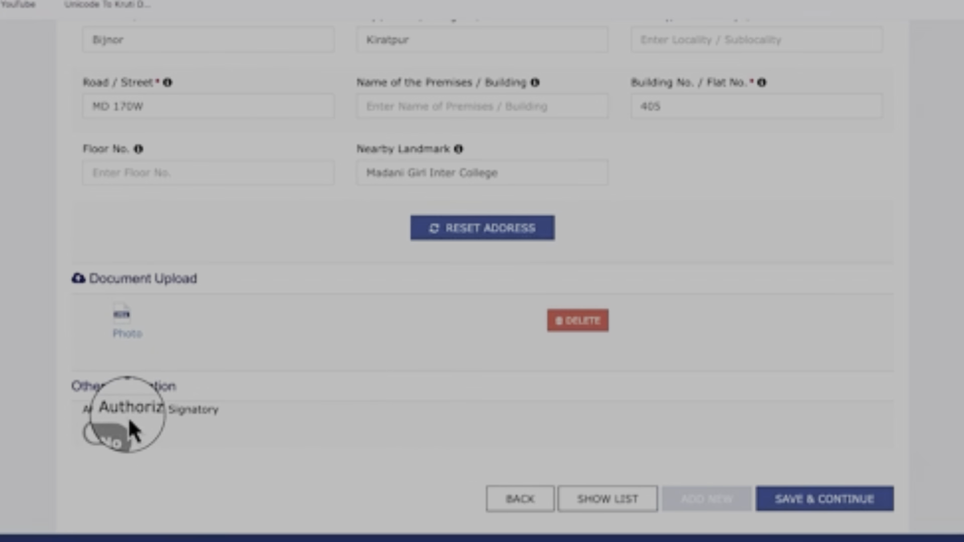
left_click(112, 442)
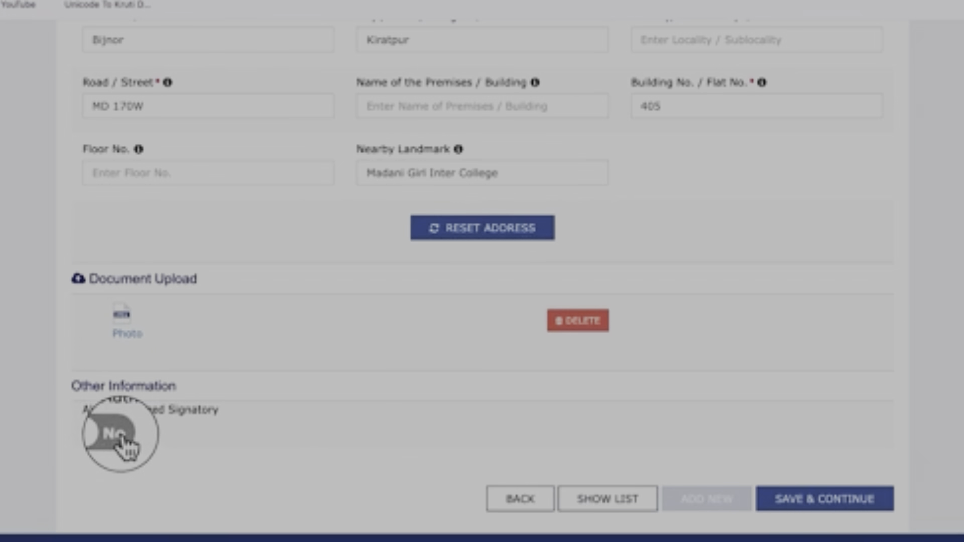
left_click(826, 499)
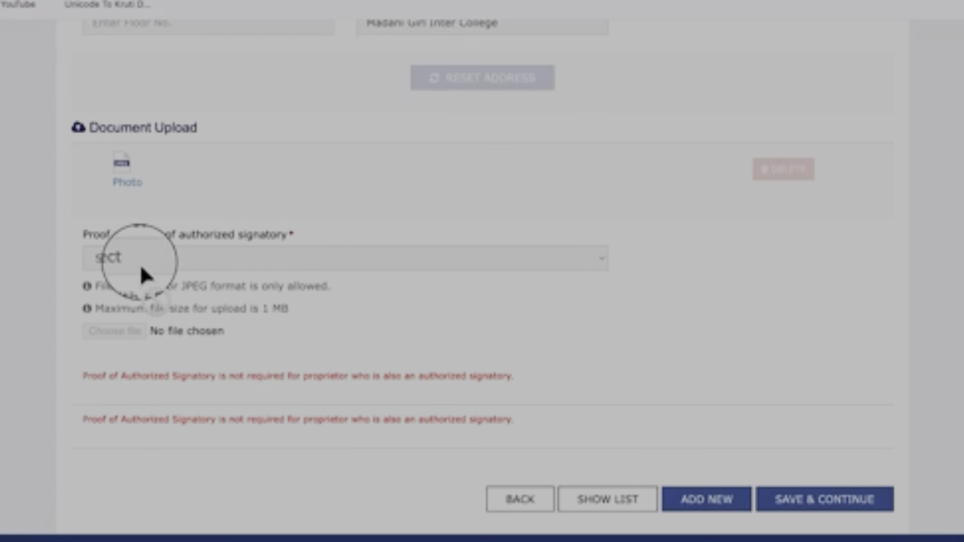
left_click(784, 499)
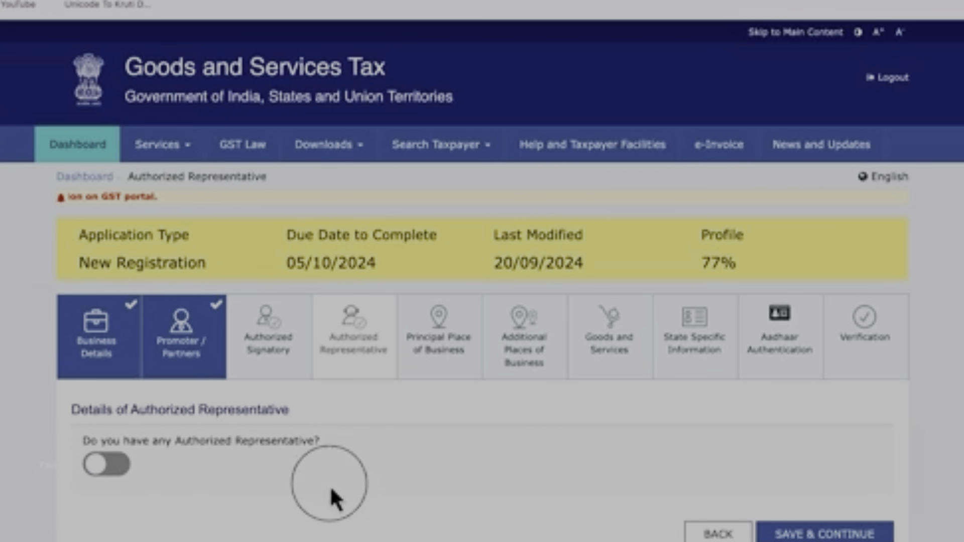
Step: Save the Authorized Representative section and move on to the business place form
left_click(763, 530)
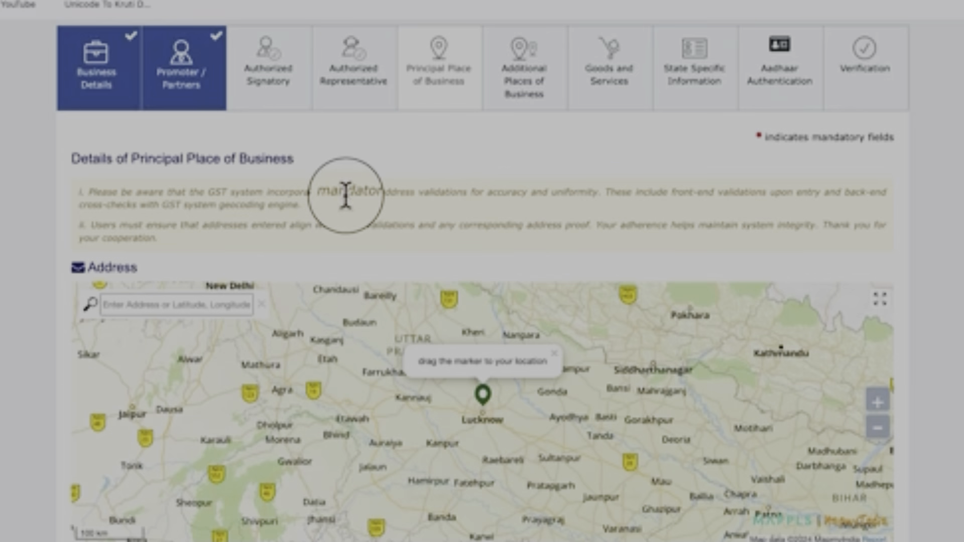
scroll(361, 198, "down", 3)
scroll(366, 189, "down", 1)
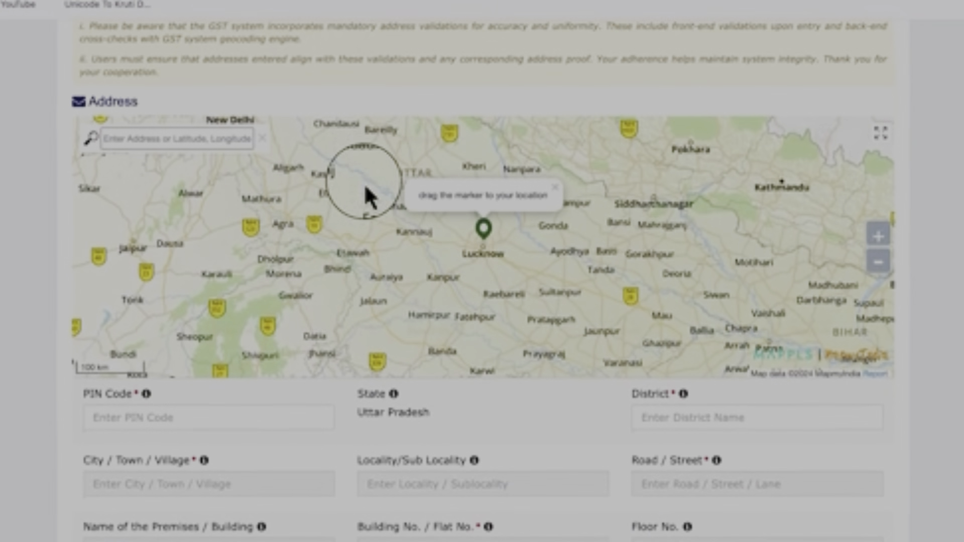
Step: Pin the business location in Kiratpur on the map, filling PIN 246731 and NH 34
left_click(150, 138)
type("kirat")
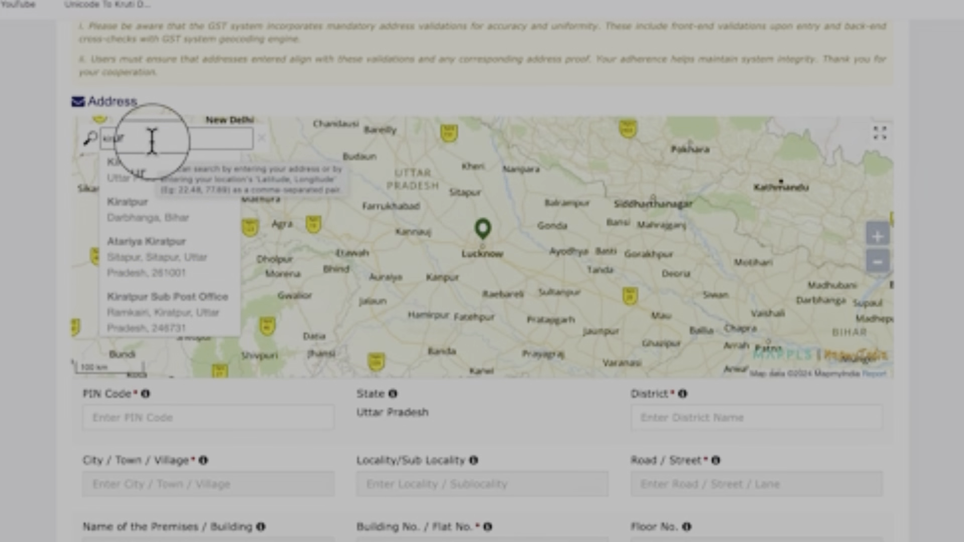
type("pur")
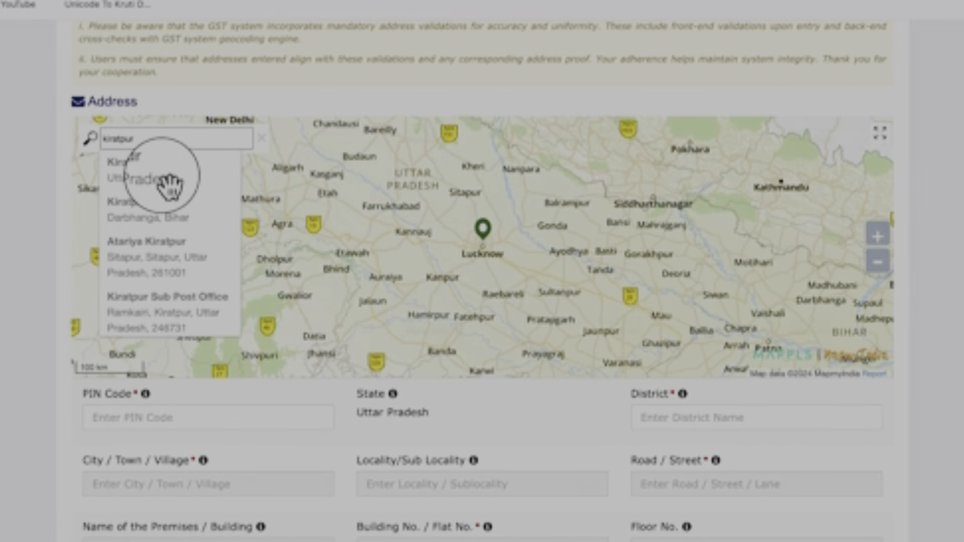
left_click(166, 181)
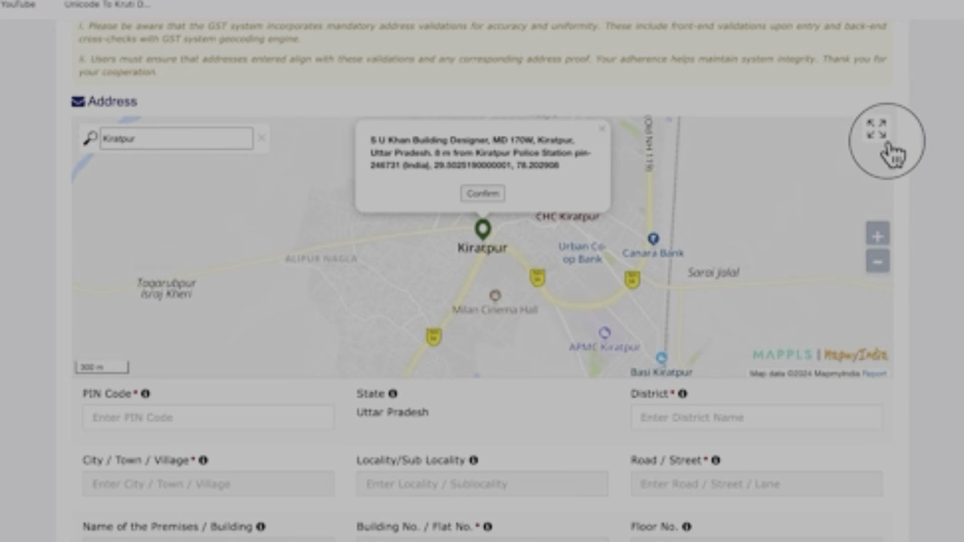
left_click(883, 236)
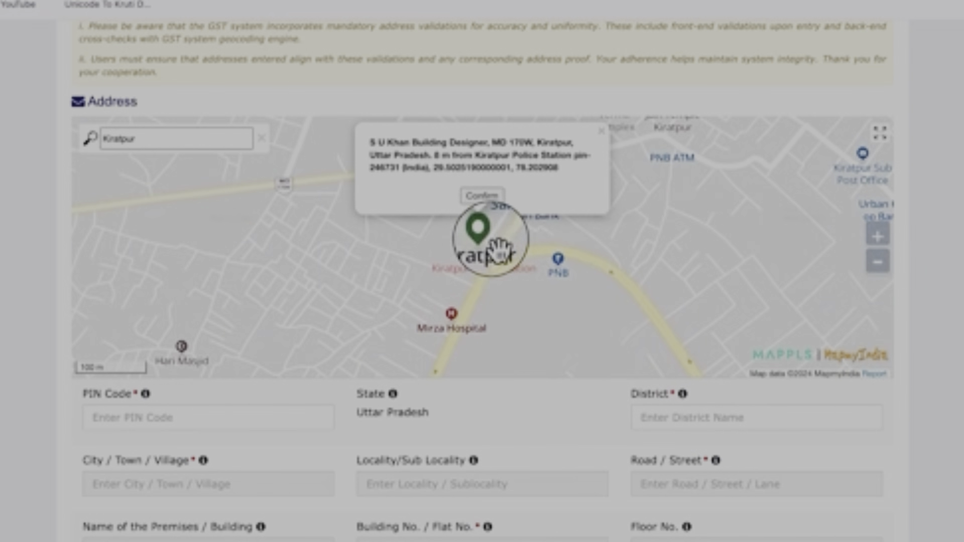
mouse_move(484, 236)
left_mouse_down()
mouse_move(626, 251)
mouse_move(634, 263)
mouse_move(651, 257)
left_mouse_up()
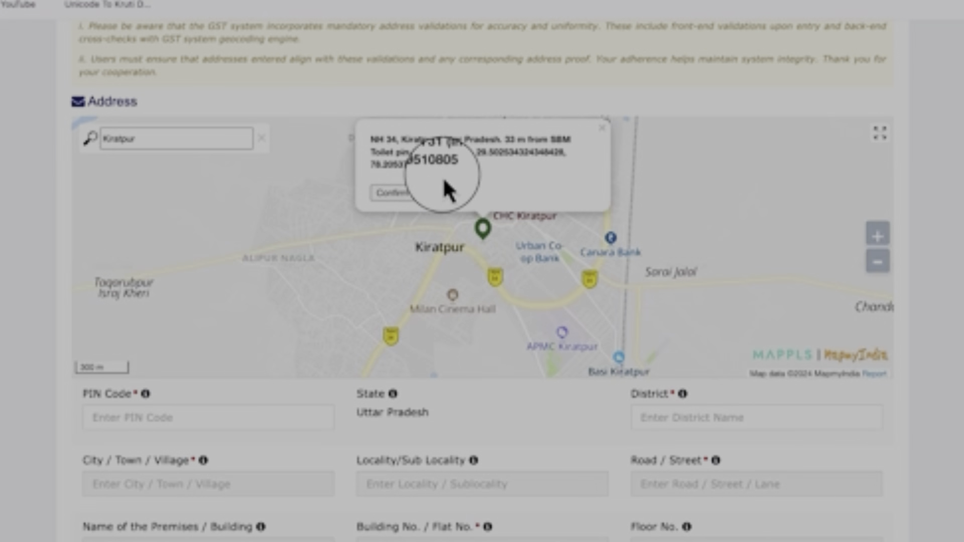
left_click(394, 196)
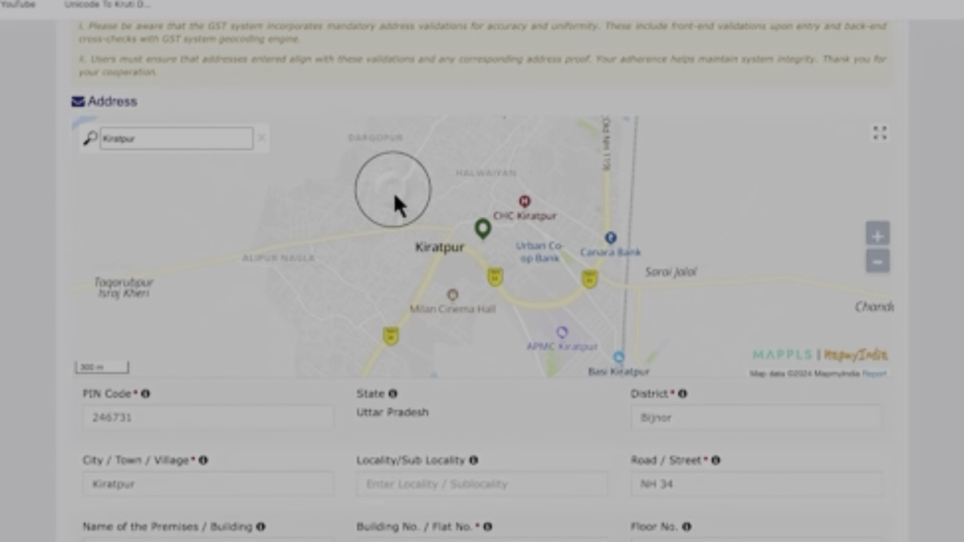
scroll(536, 385, "down", 4)
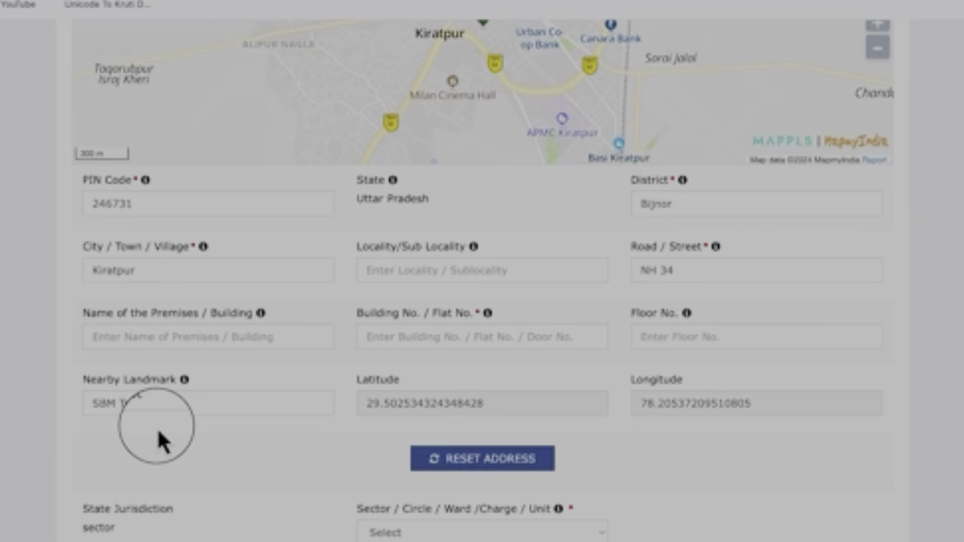
scroll(158, 440, "down", 8)
left_click_drag(83, 119, 176, 123)
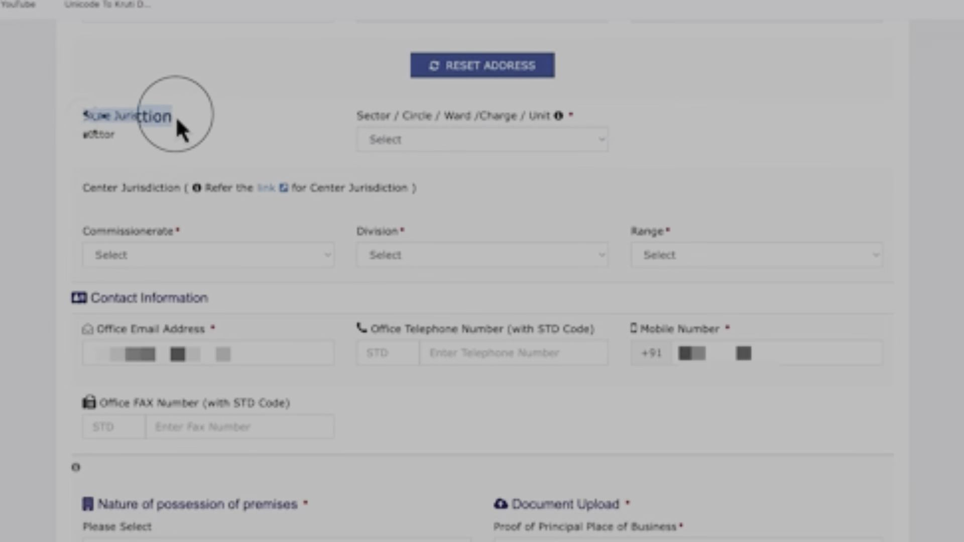
Step: Set jurisdiction to Nazibabad, Sector-2, commissionerate MEERUT and division BIJNORE
left_click(424, 142)
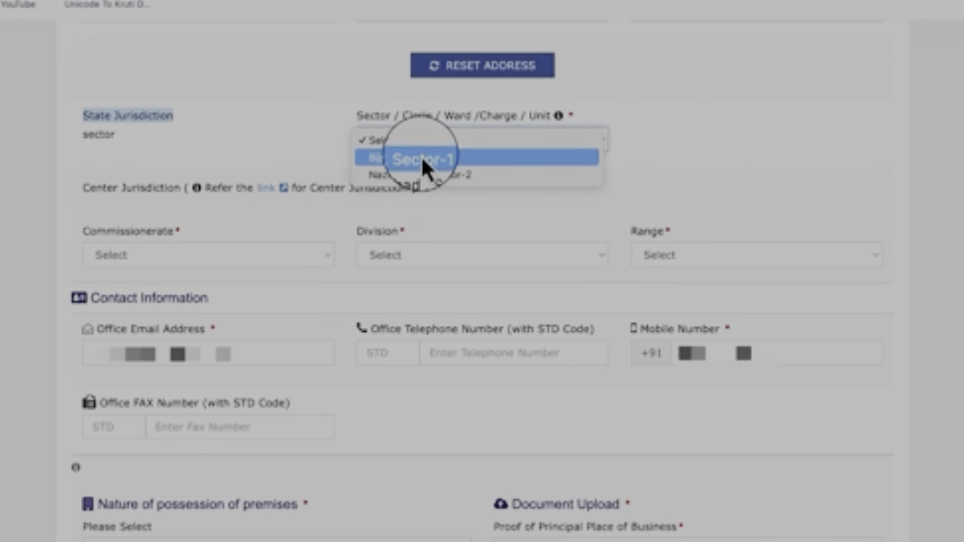
left_click(422, 175)
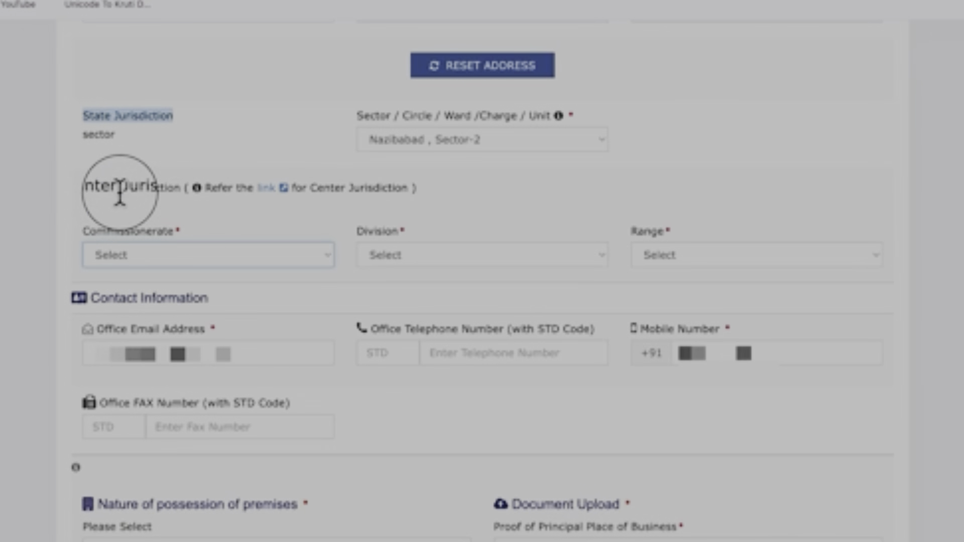
left_click(170, 265)
left_click(161, 272)
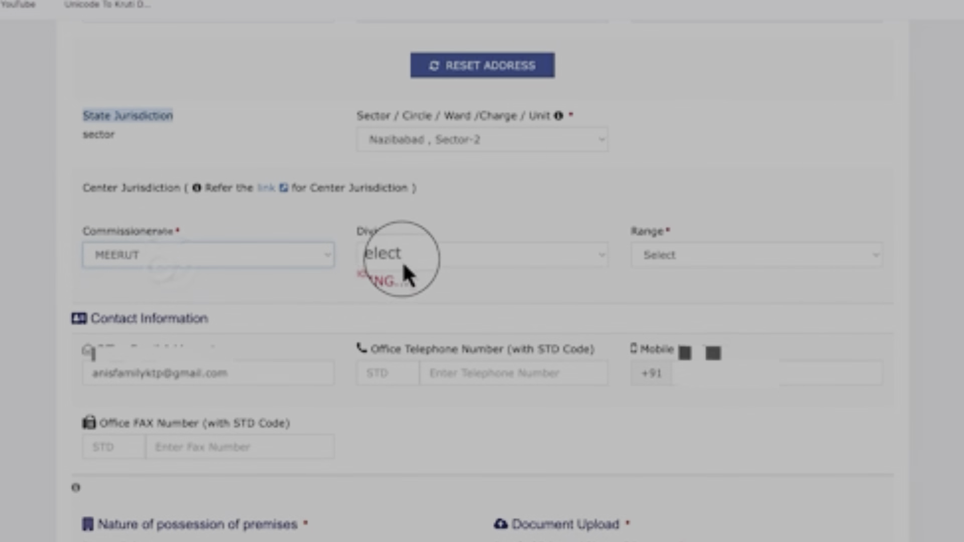
left_click(418, 266)
left_click(414, 277)
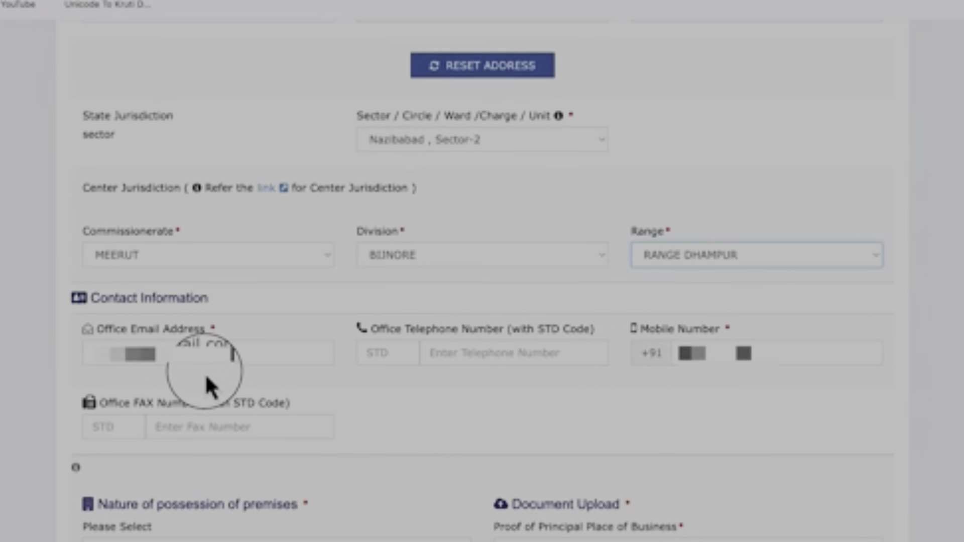
scroll(351, 211, "down", 8)
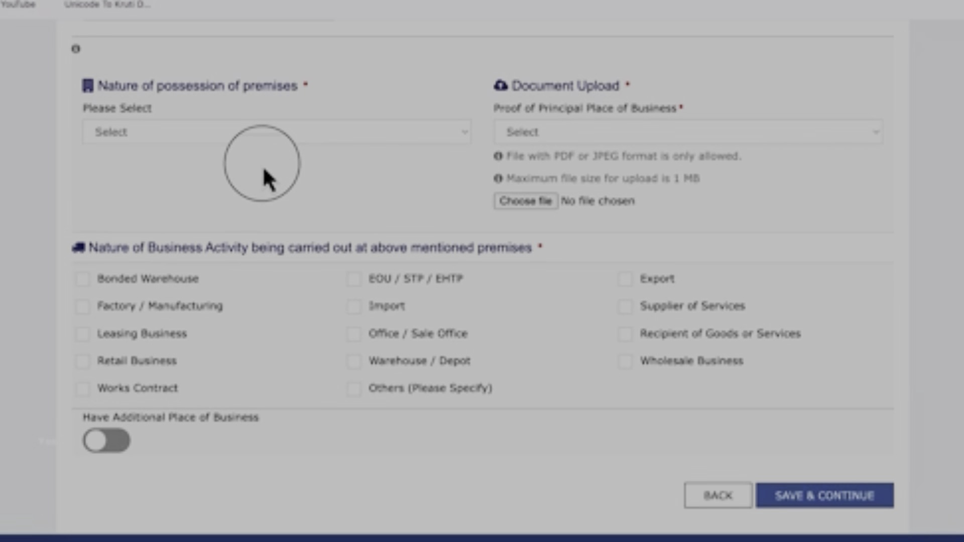
Step: Set premises possession to Rented and add a Rent / Lease agreement as proof
left_click(176, 137)
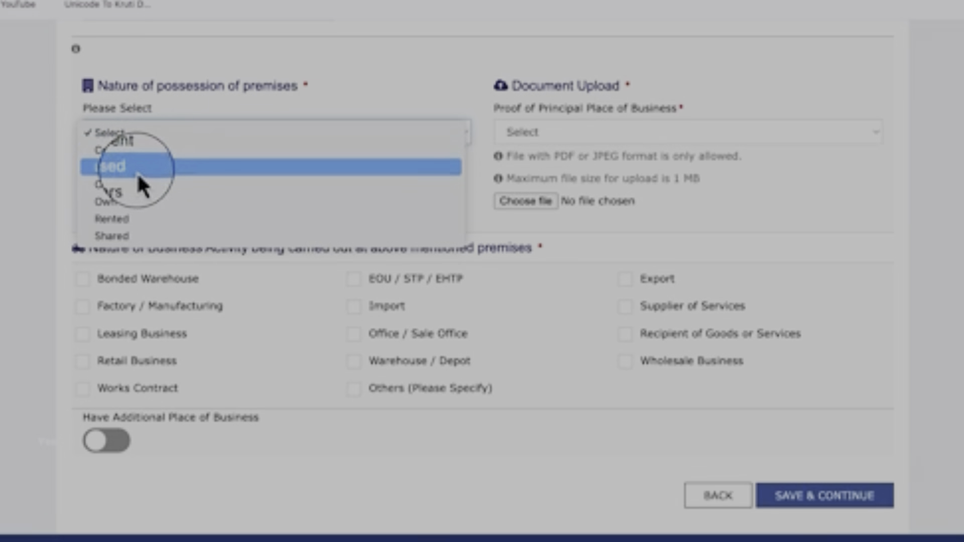
left_click(136, 219)
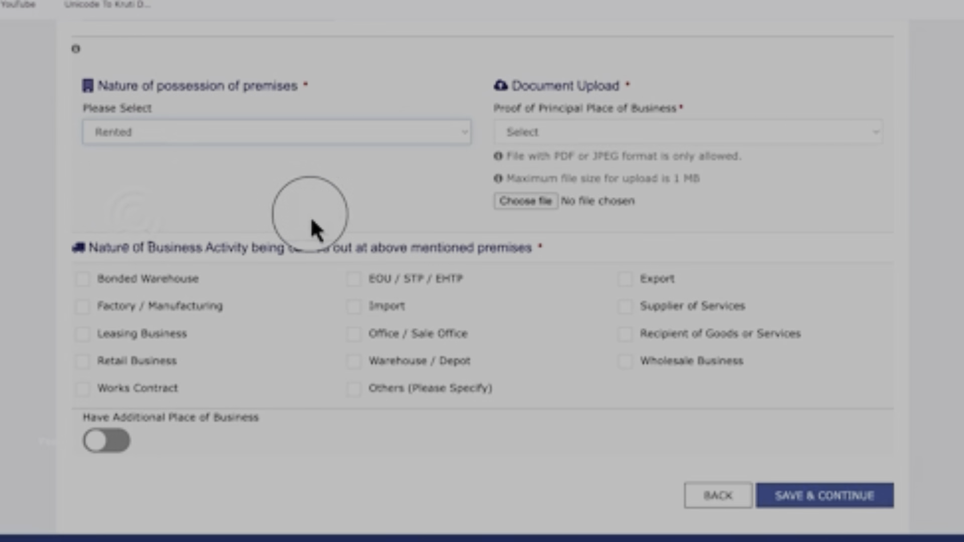
left_click(588, 134)
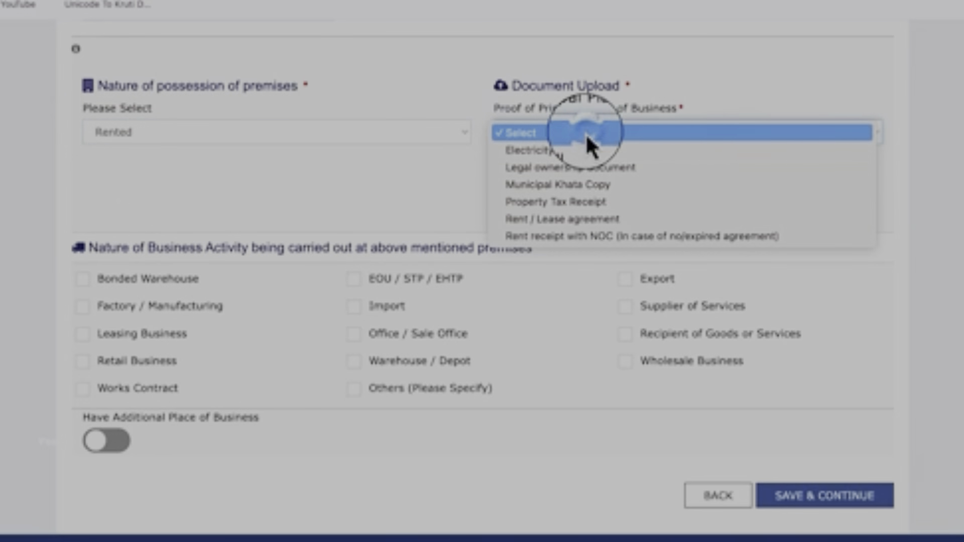
left_click(592, 219)
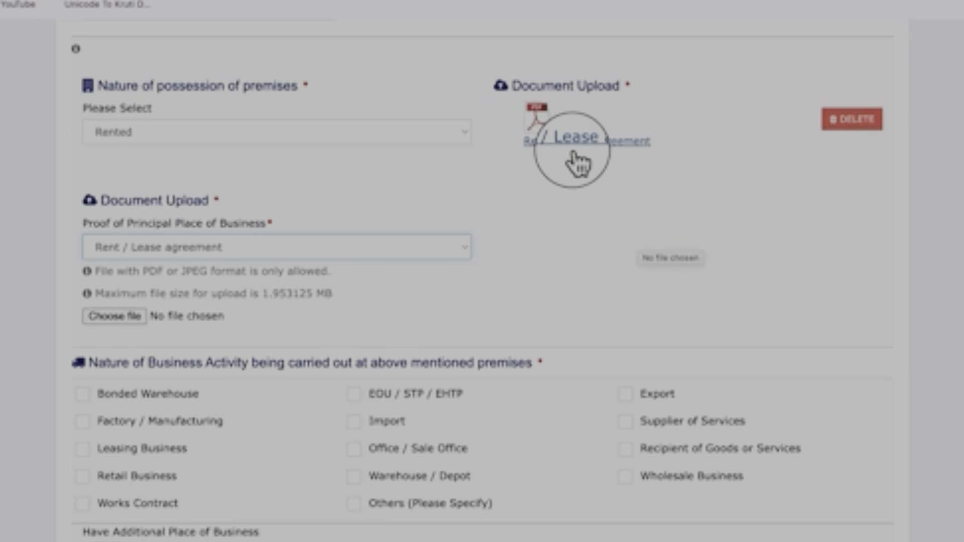
Step: Add an Electricity Bill as a second proof document and upload its file
left_click(202, 249)
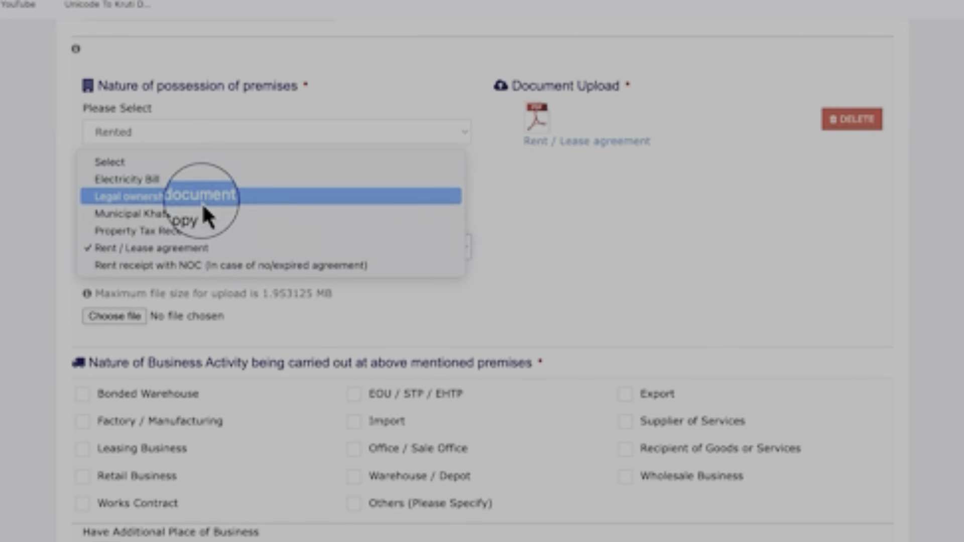
left_click(147, 180)
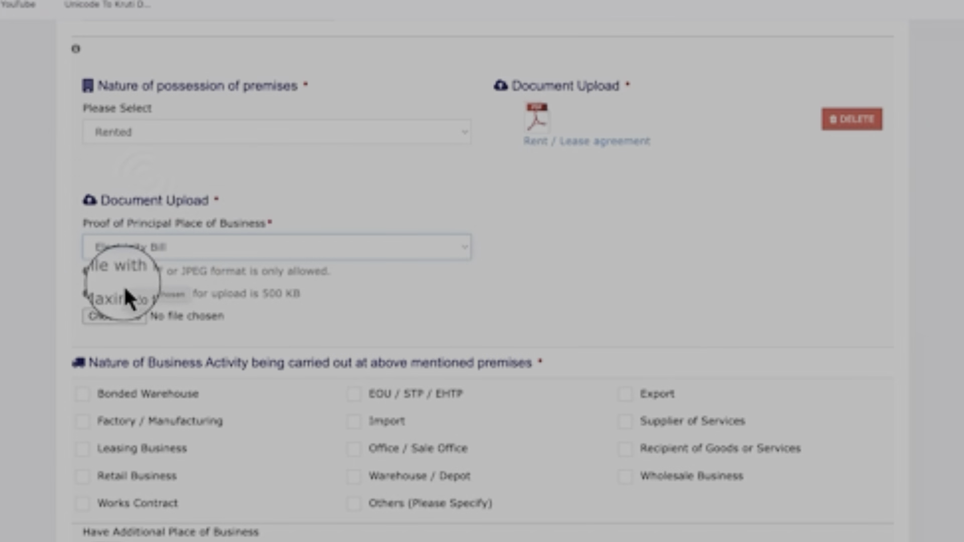
left_click(120, 324)
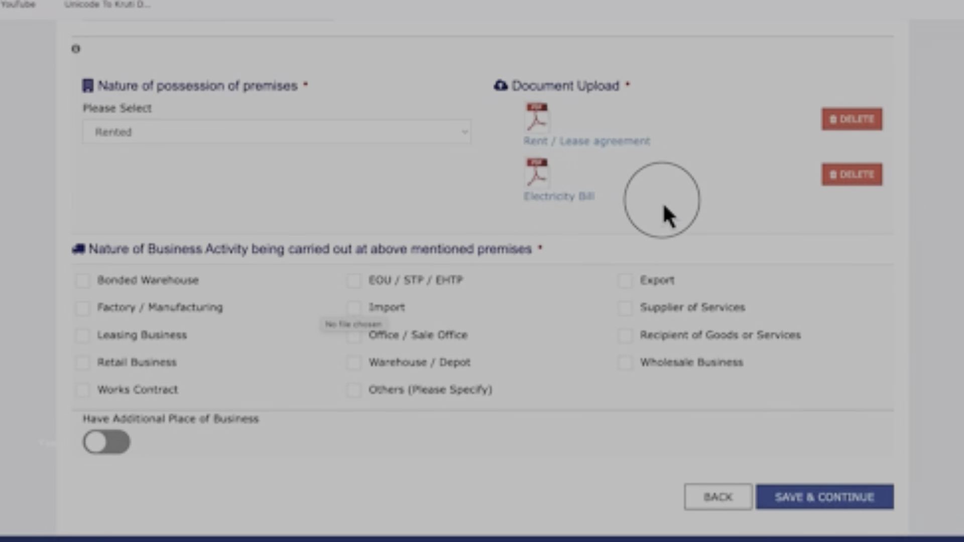
Step: Keep Rented possession and save the principal place despite the missing Locality/Sub-Locality warning
left_click(233, 132)
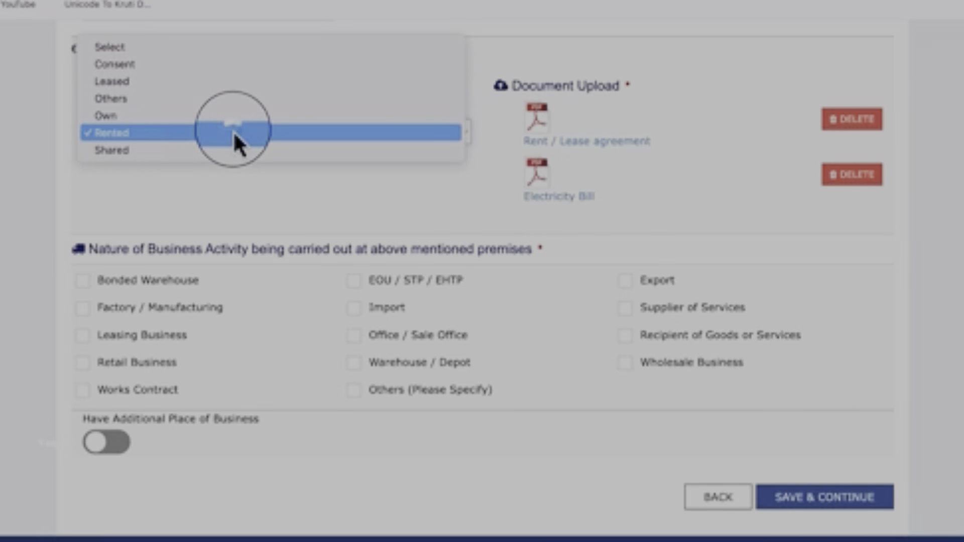
left_click(75, 149)
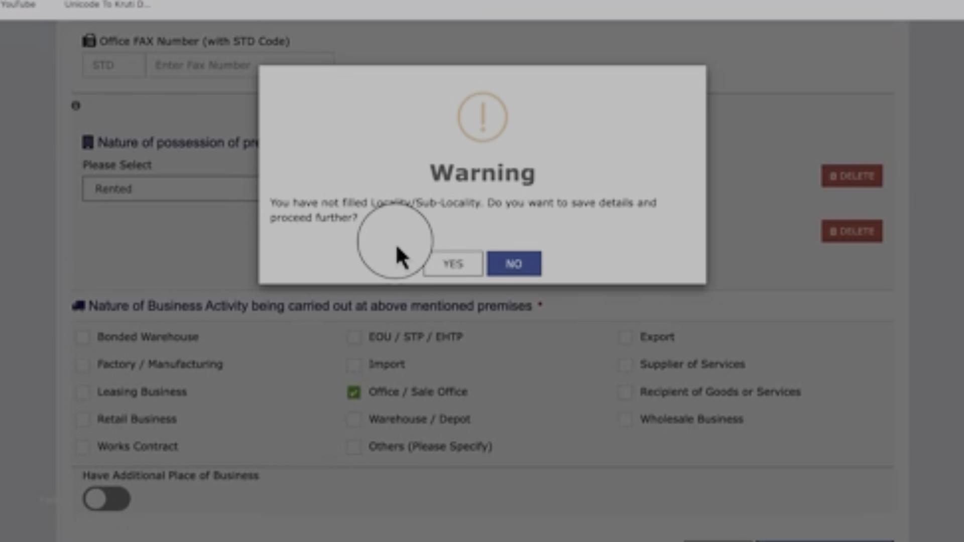
left_click_drag(372, 203, 482, 201)
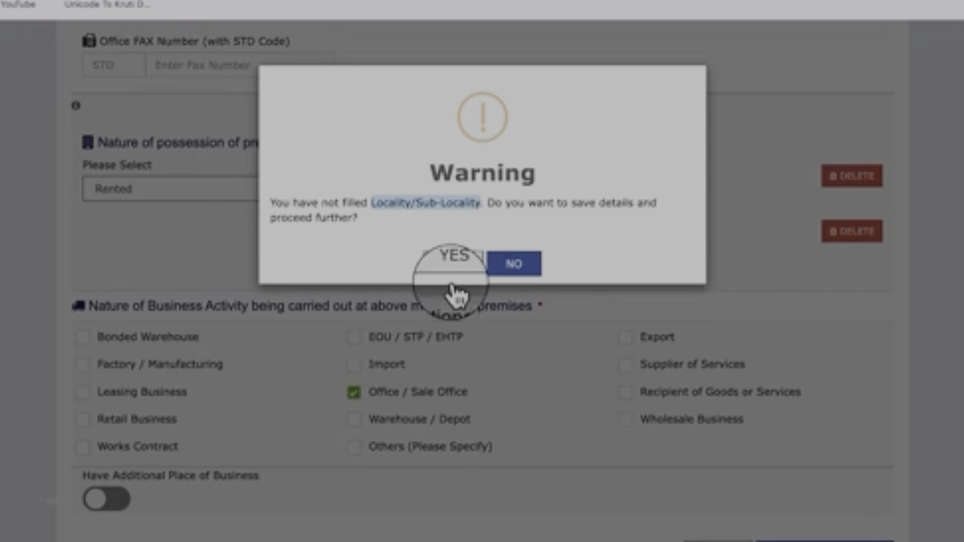
left_click(454, 267)
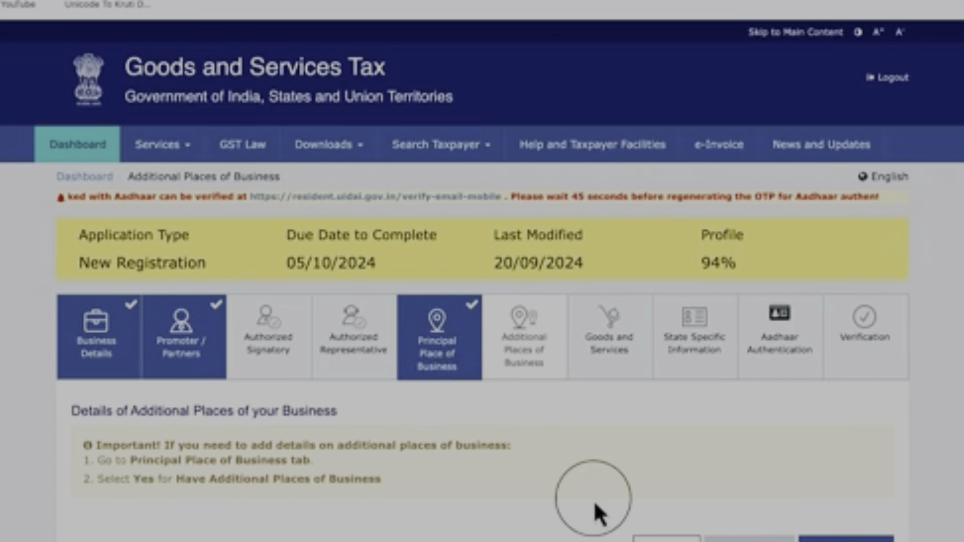
Step: In the Services section, add service 998453 and 998361 Advertising Services
left_click(831, 533)
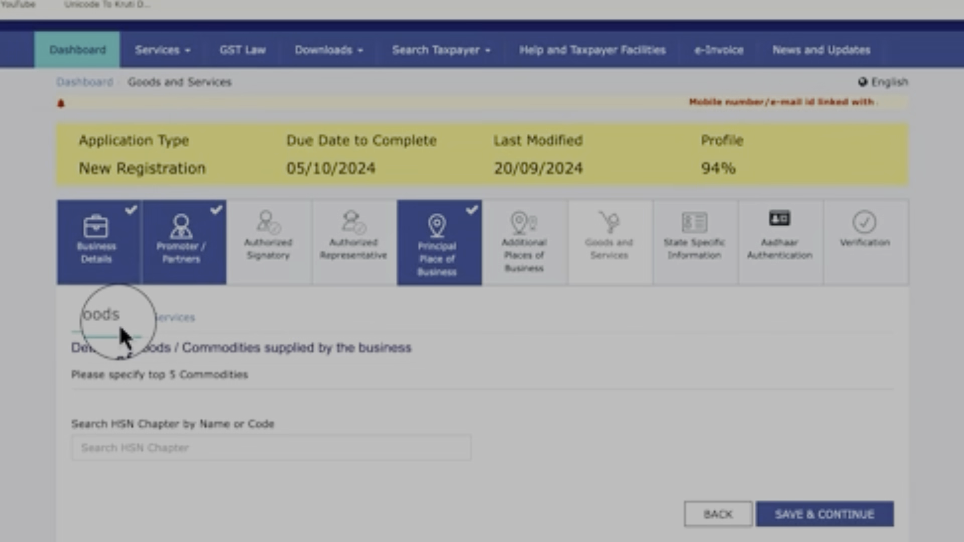
left_click(176, 323)
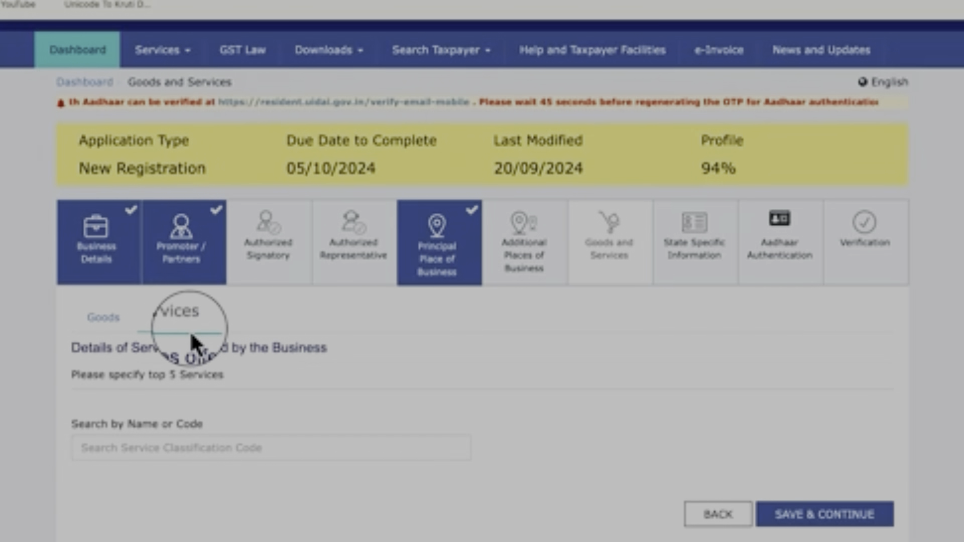
left_click(124, 451)
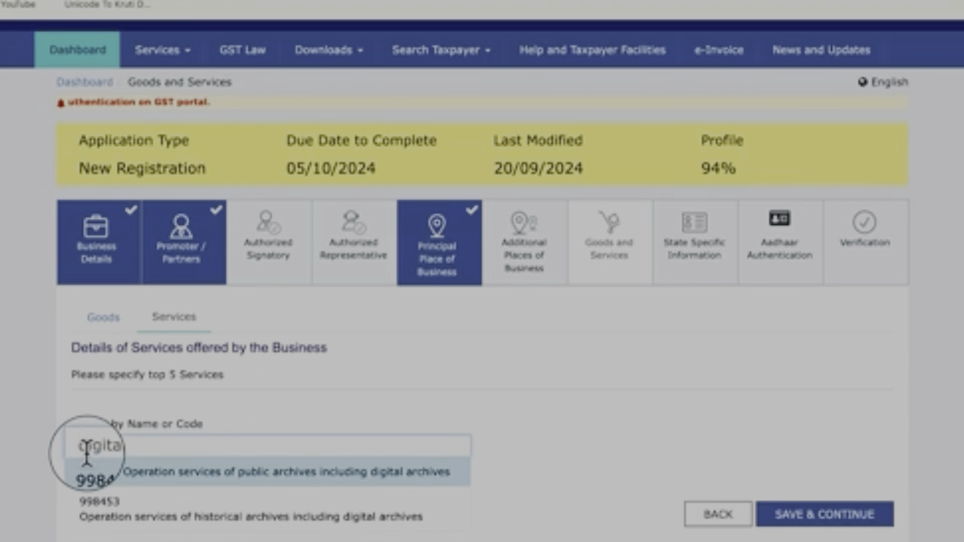
left_click(195, 502)
type("adver")
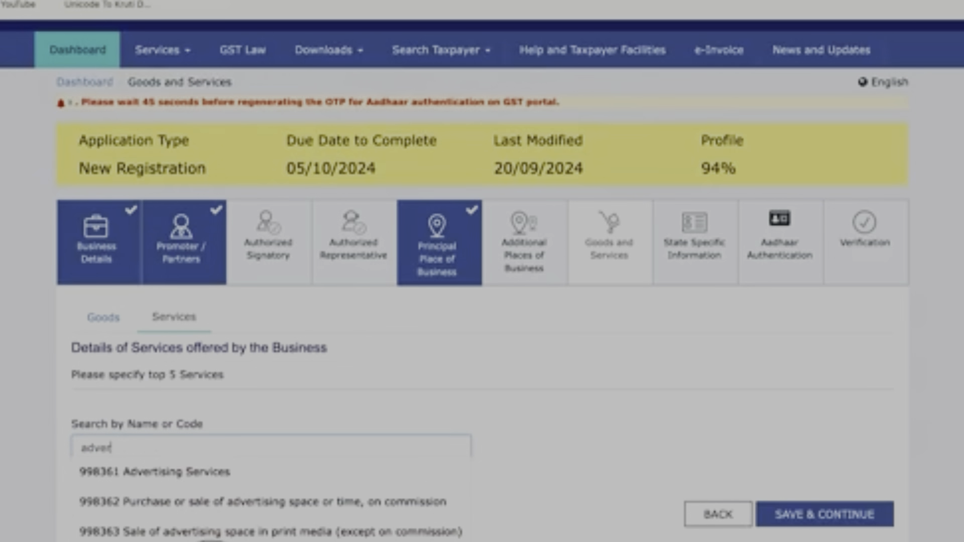
left_click(172, 477)
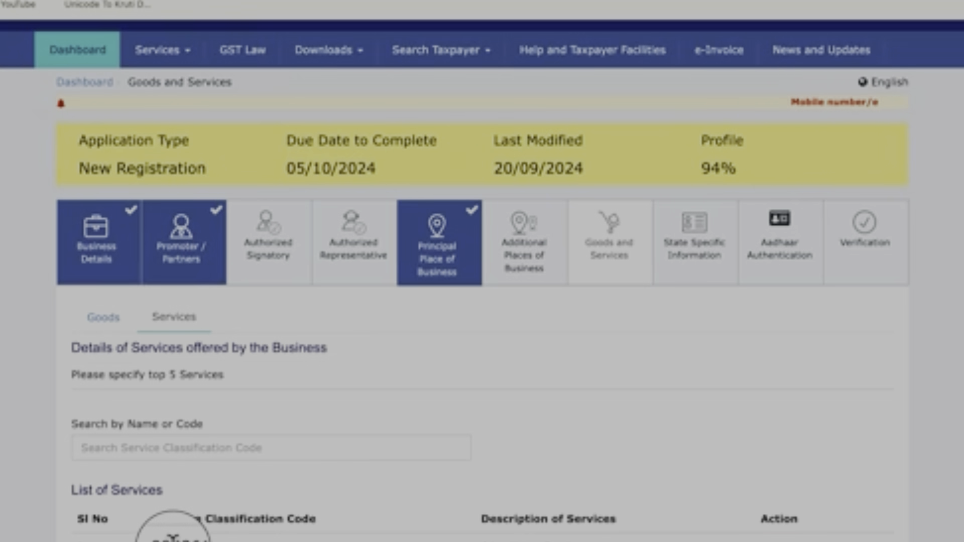
Step: Add brokerage service 997152, then delete the first listed service
left_click(228, 448)
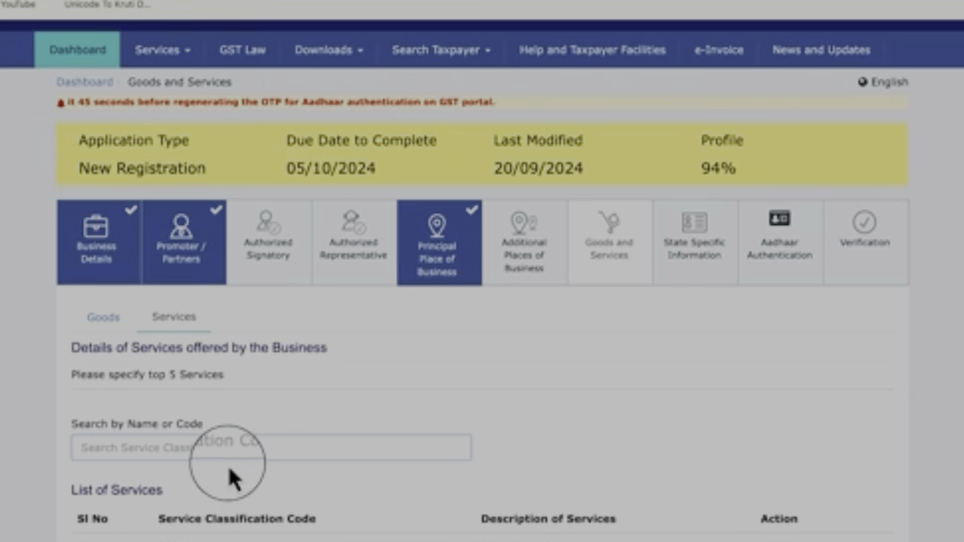
type("bro")
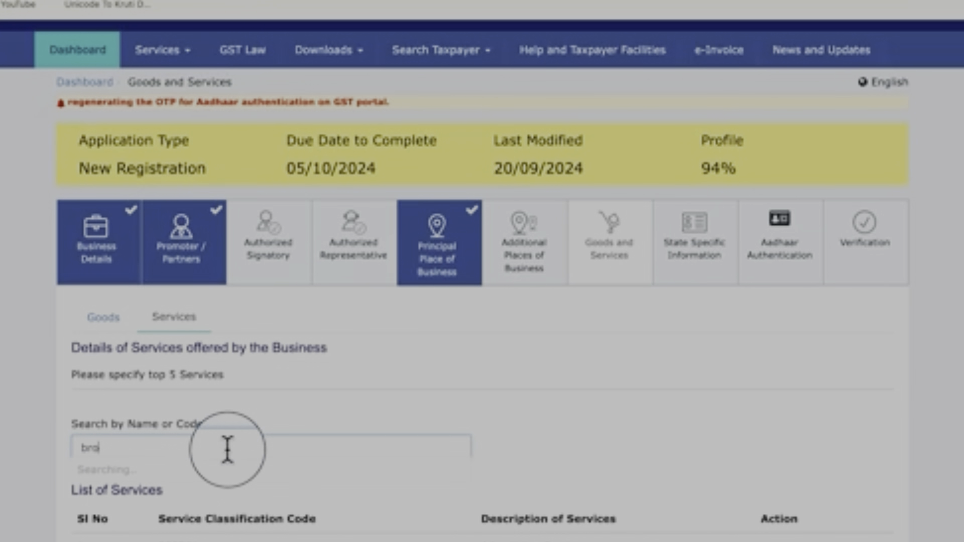
type("ke")
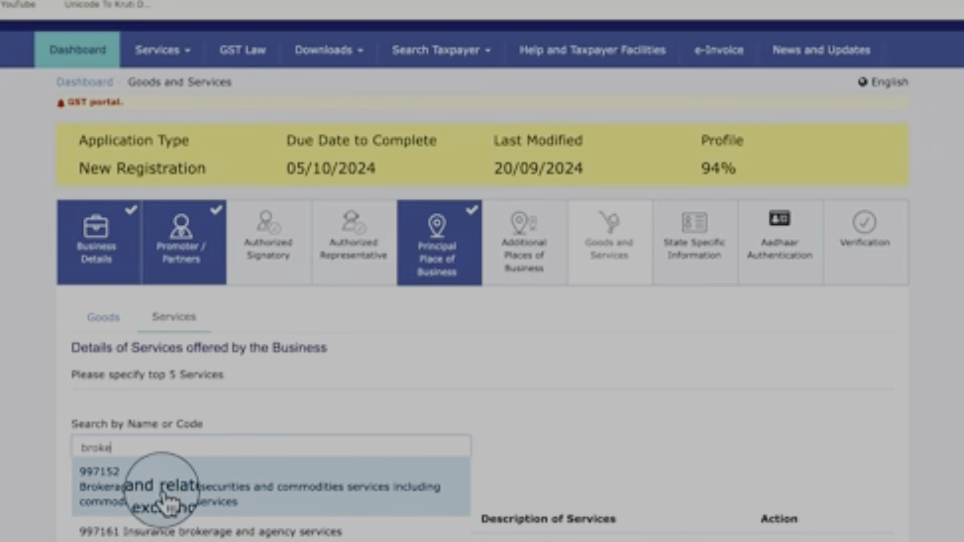
left_click(268, 503)
scroll(552, 522, "down", 1)
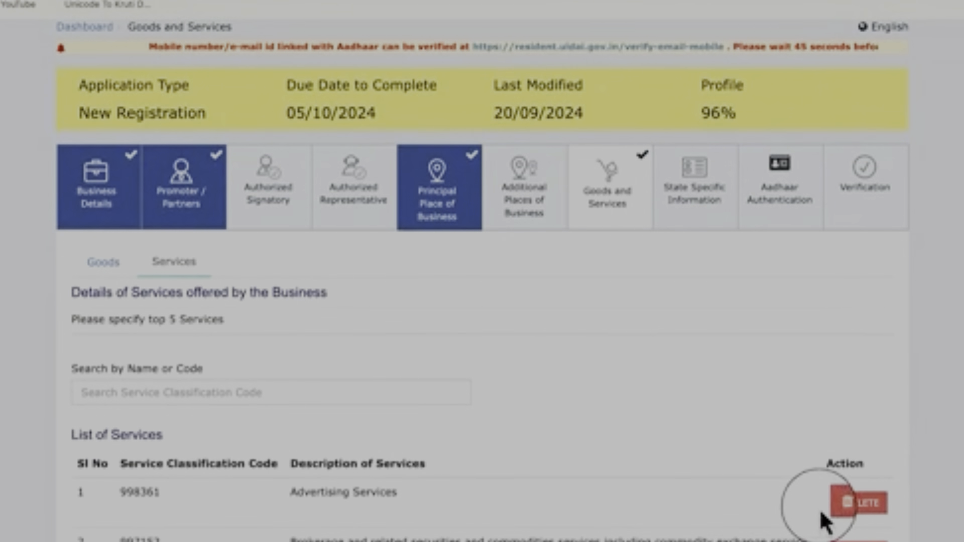
left_click(854, 504)
left_click(532, 251)
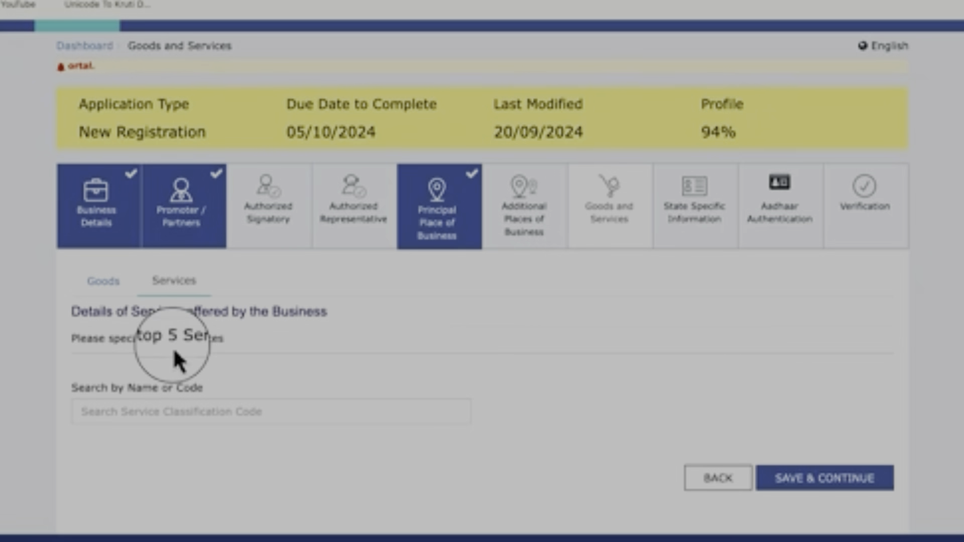
Step: Add leather footwear HSN 64035112 under Goods via a 'shoes' search, then save
left_click(106, 299)
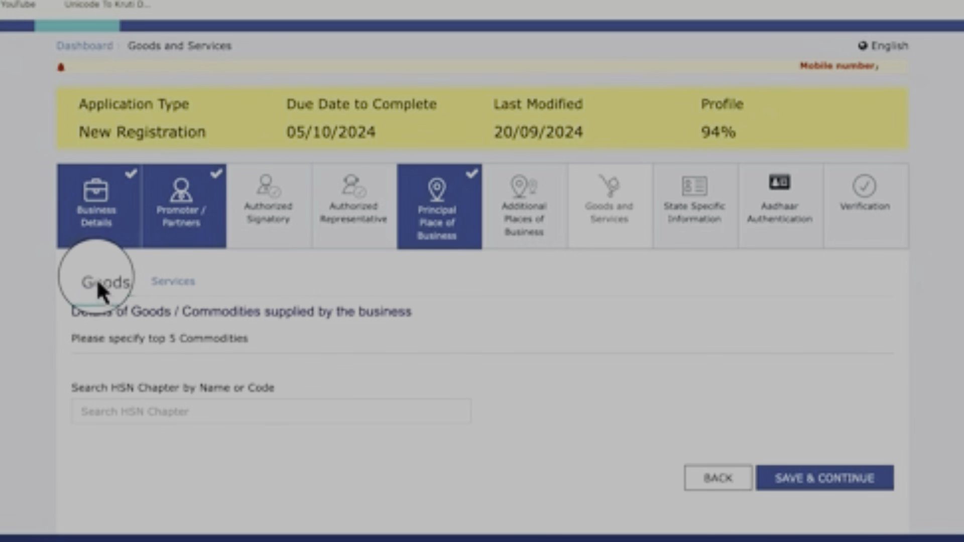
left_click(115, 411)
type("shoes")
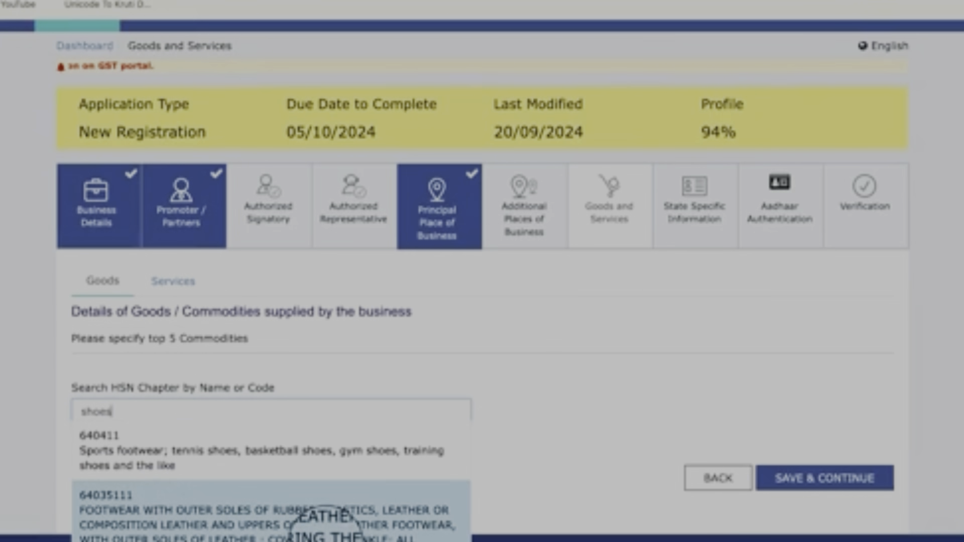
scroll(318, 527, "down", 2)
scroll(320, 522, "down", 1)
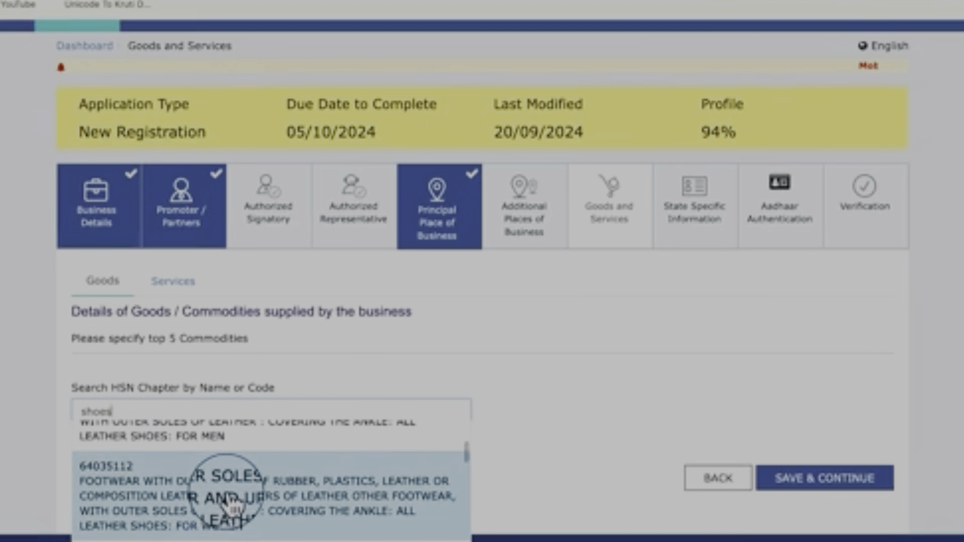
left_click(226, 499)
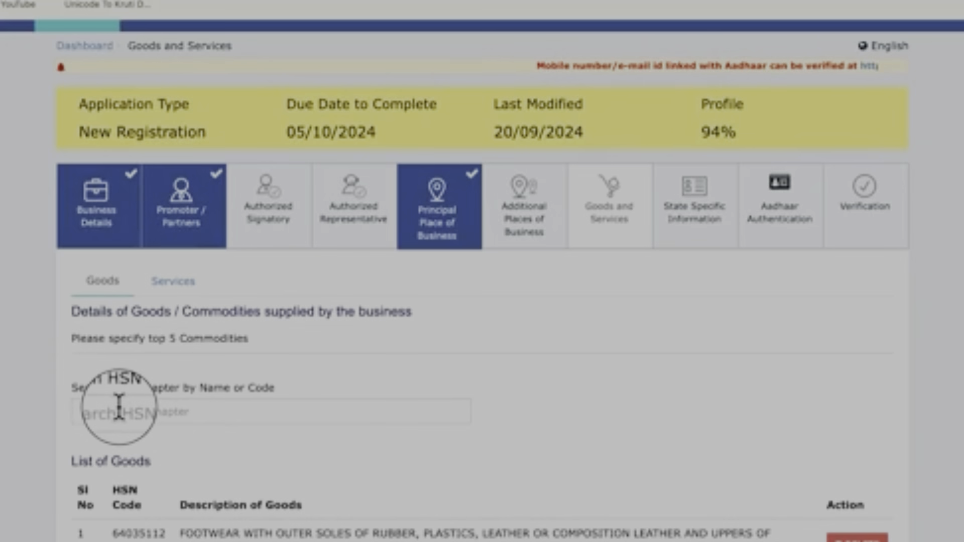
scroll(609, 507, "down", 2)
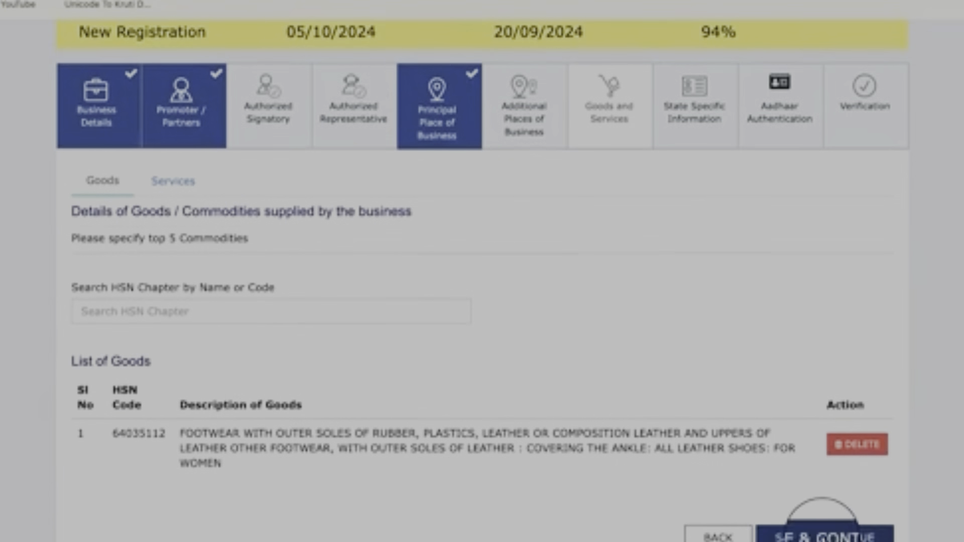
left_click(841, 534)
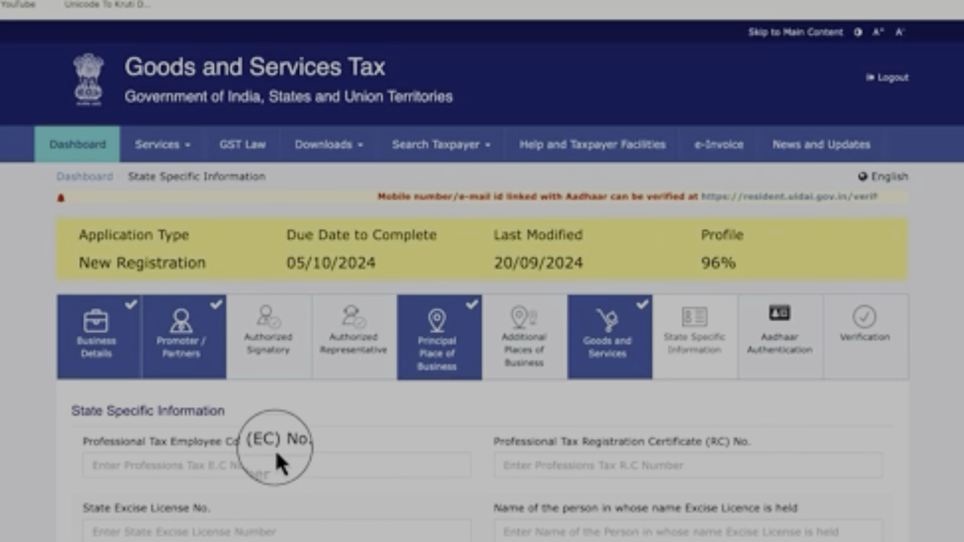
Step: Tick the proprietor's Select checkbox for Aadhaar authentication
scroll(357, 491, "down", 1)
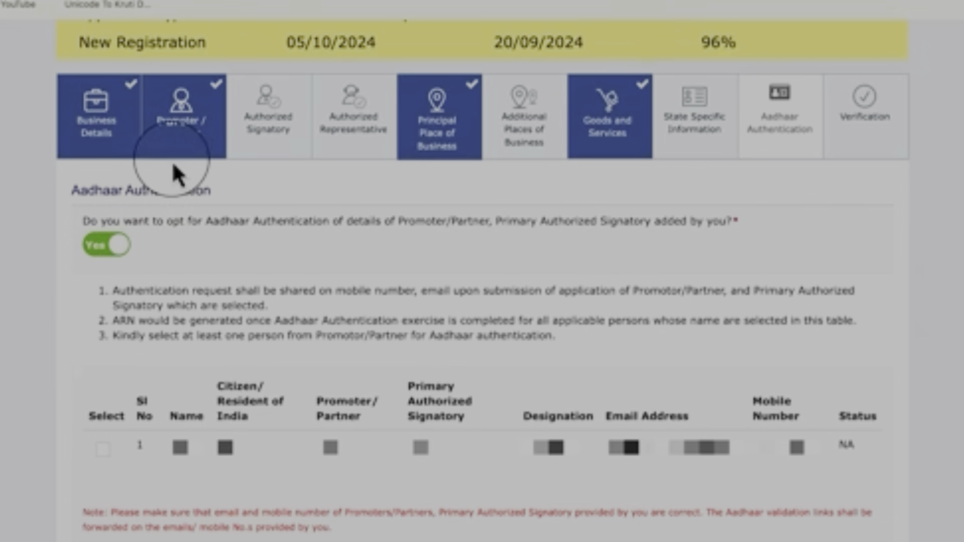
left_click(103, 452)
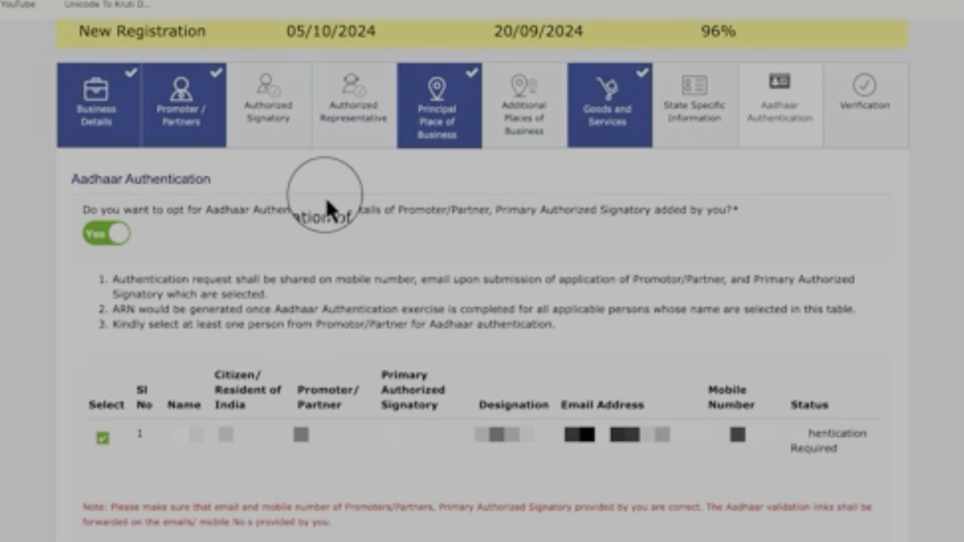
Step: Mark the person as Primary Authorized Signatory and save the Authorized Signatory details
left_click(274, 128)
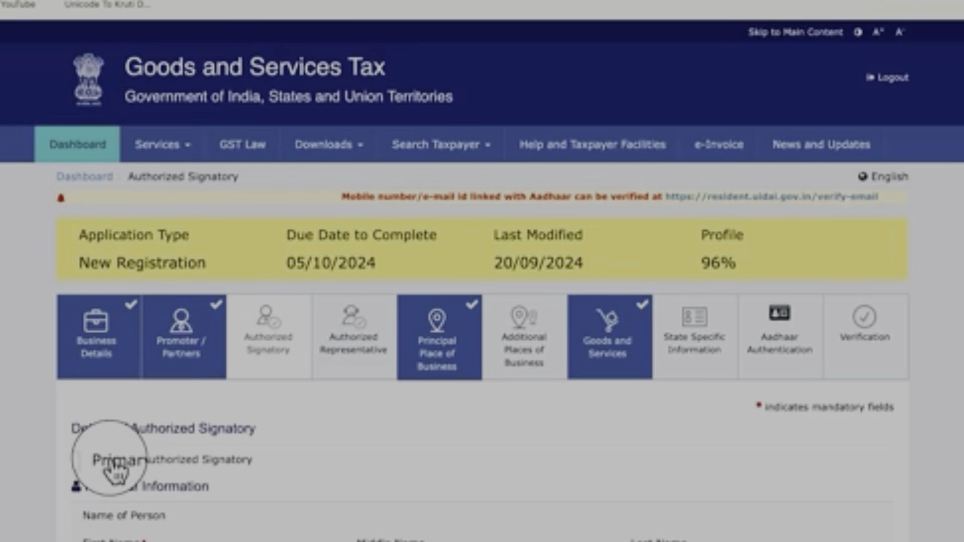
left_click(82, 460)
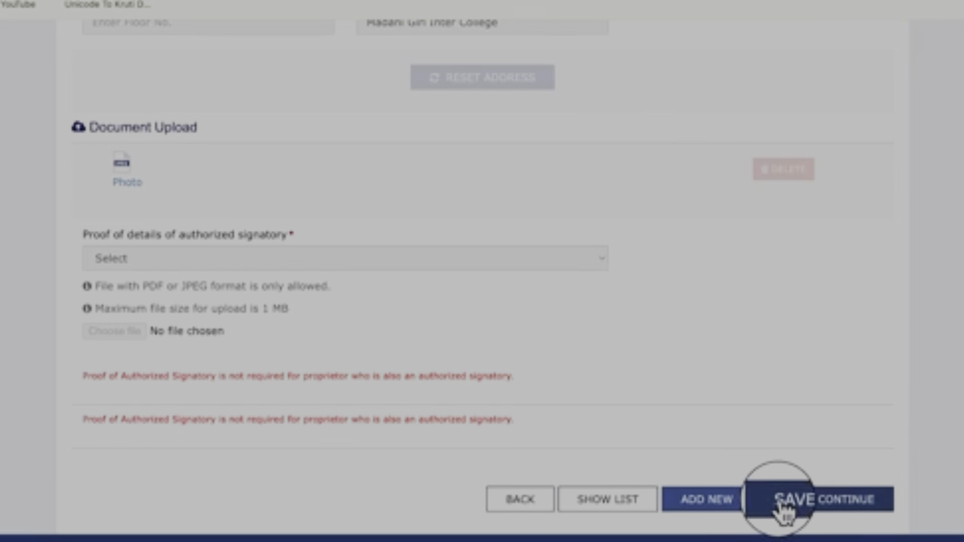
left_click(860, 504)
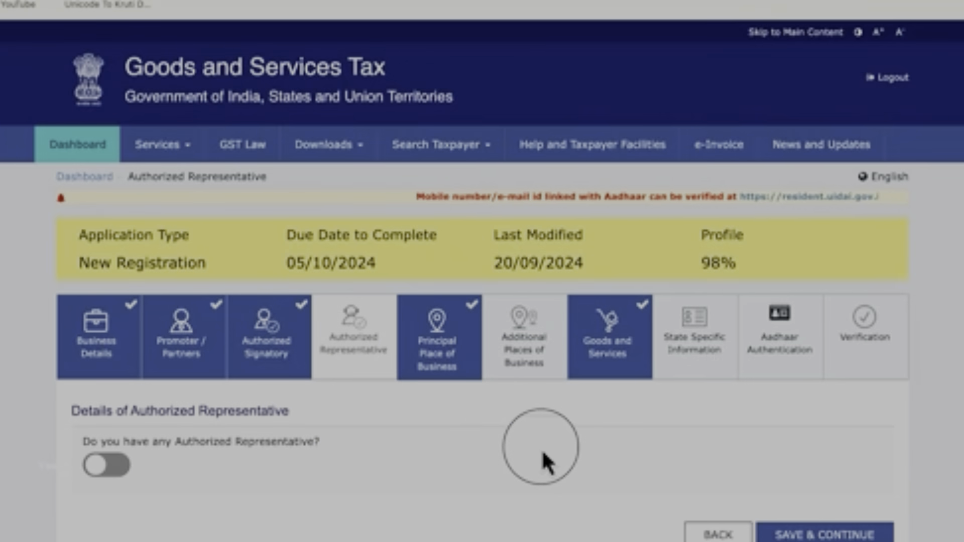
Step: Save the Aadhaar Authentication step and accept the warning to reach Verification
left_click(776, 347)
scroll(768, 460, "down", 6)
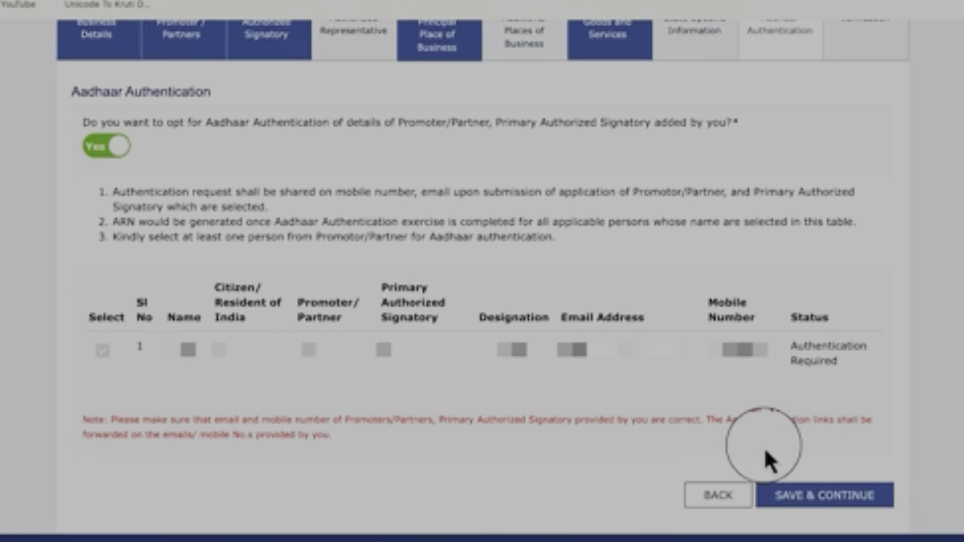
left_click(836, 504)
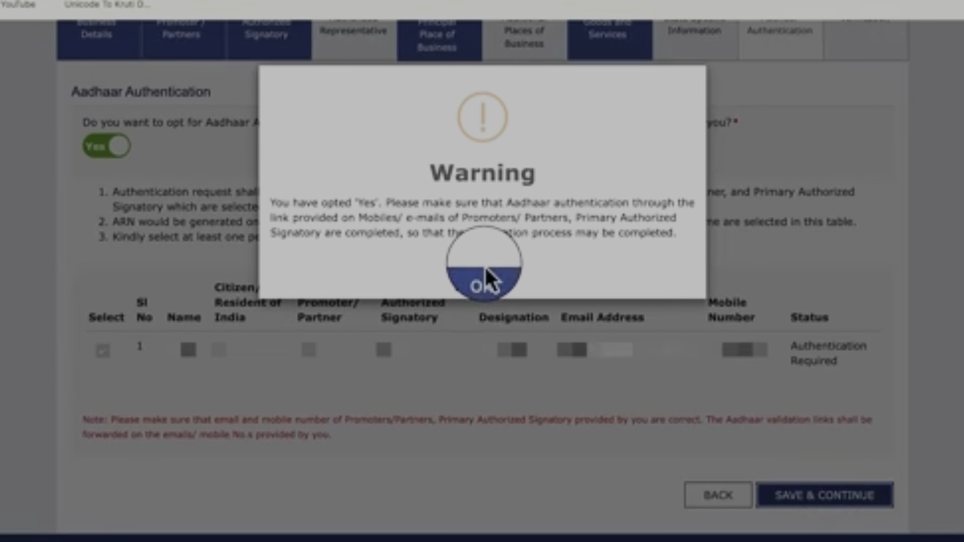
left_click(487, 284)
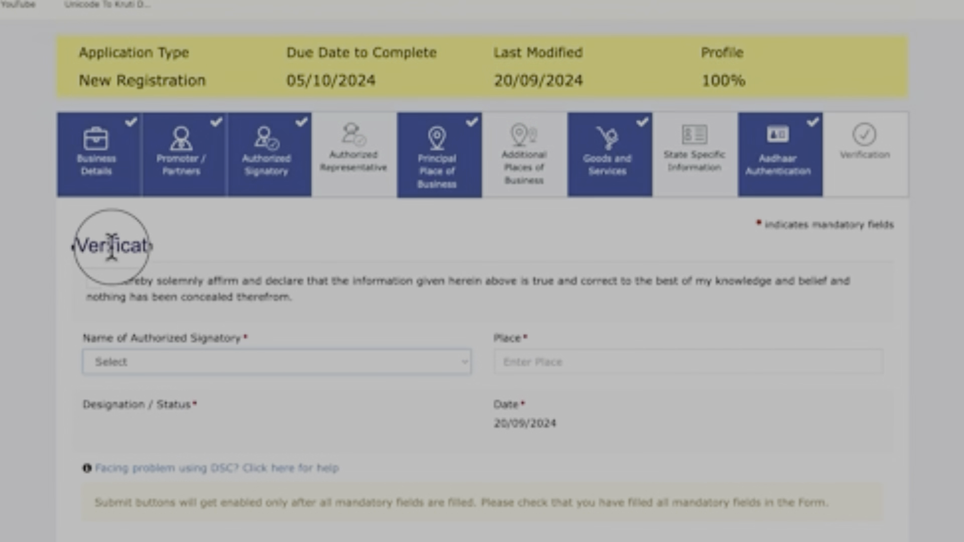
Step: Affirm the declaration, submit the application with EVC and check the thank-you message
left_click(96, 281)
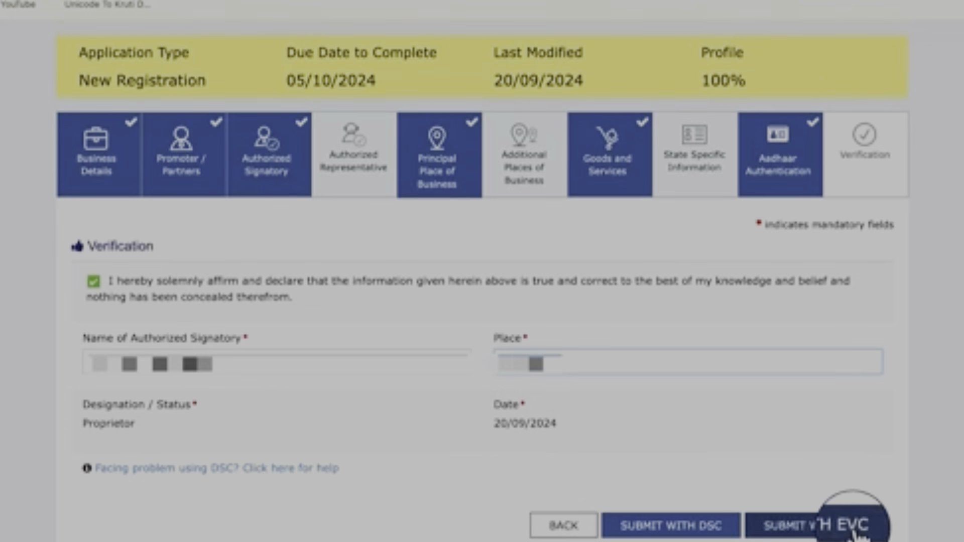
left_click(803, 525)
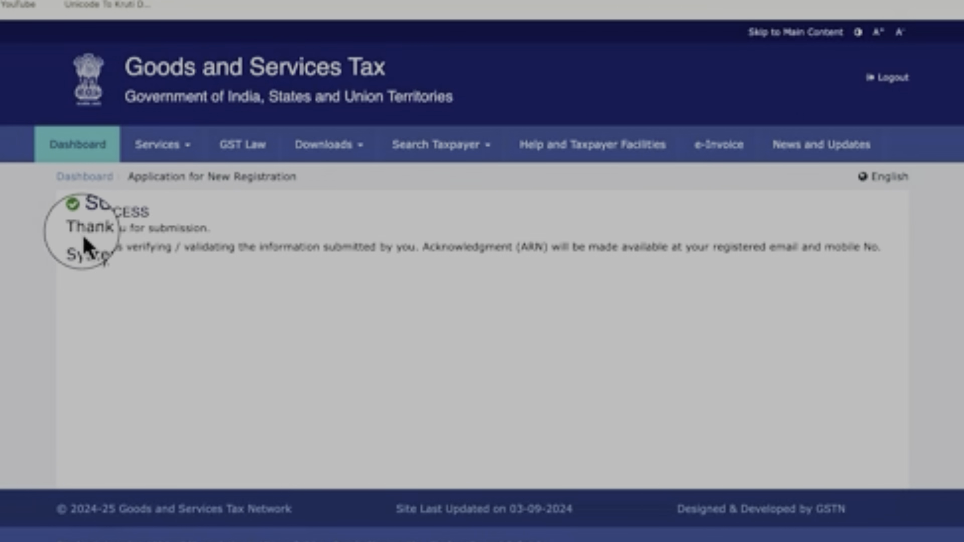
left_click_drag(84, 236, 193, 230)
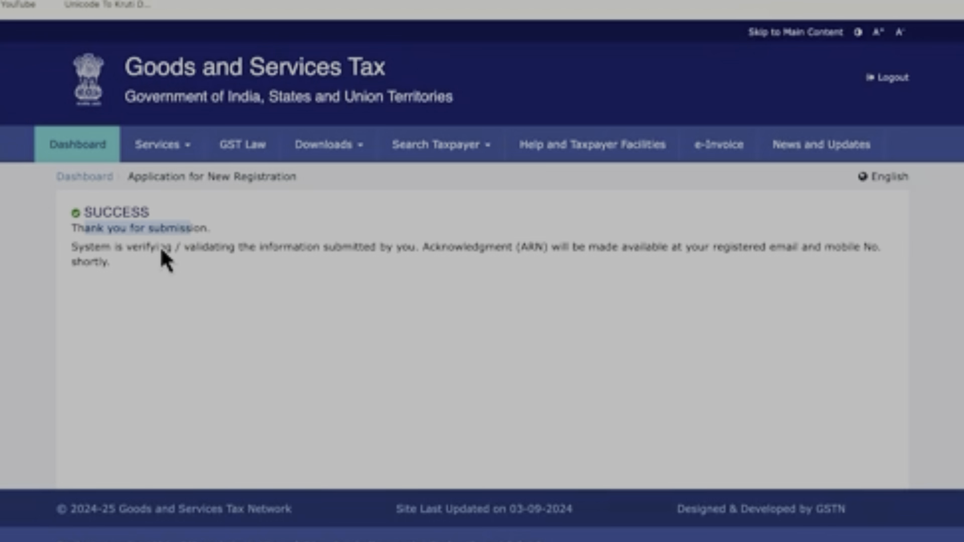
Step: Open the 'Hyperlink for Authentication of Aadhaar of the Applicant' email and follow its e-KYC link
left_click(446, 367)
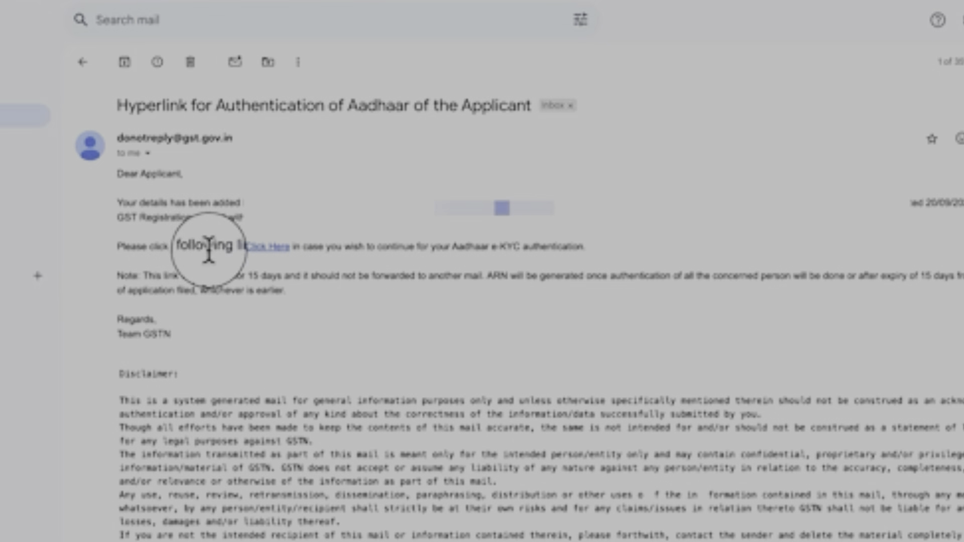
left_click(266, 247)
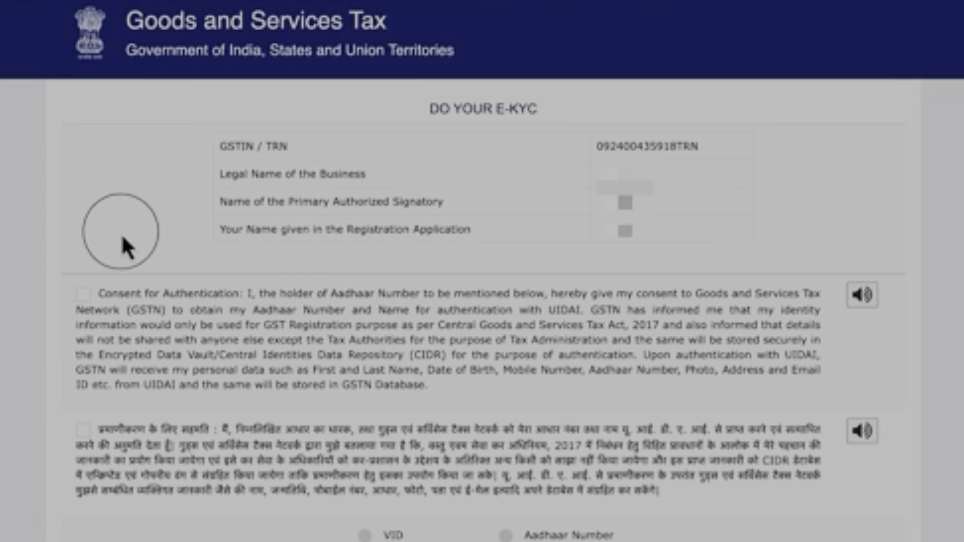
Step: Give Aadhaar consent, authenticate by Aadhaar Number, and dismiss the success message
left_click(83, 296)
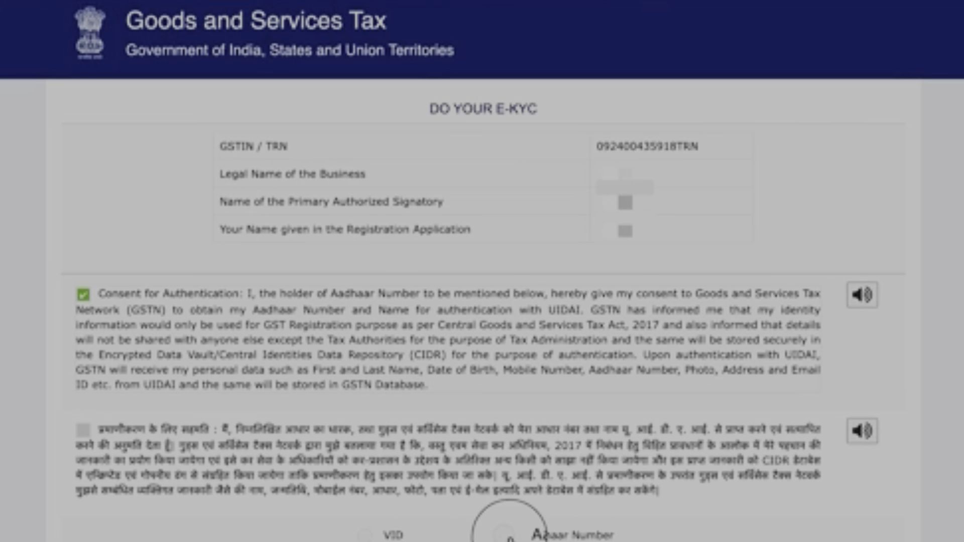
left_click(495, 533)
scroll(391, 487, "down", 3)
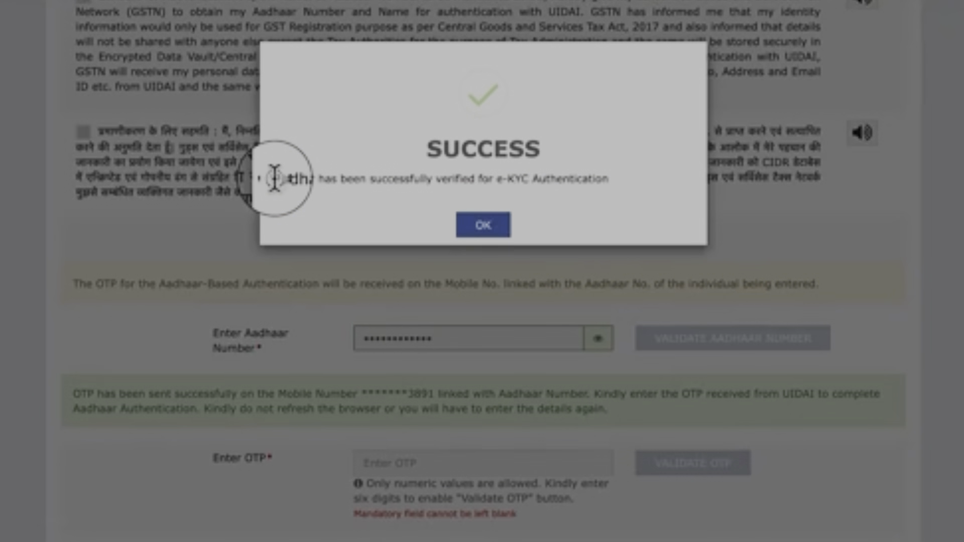
left_click_drag(275, 178, 483, 178)
left_click(467, 226)
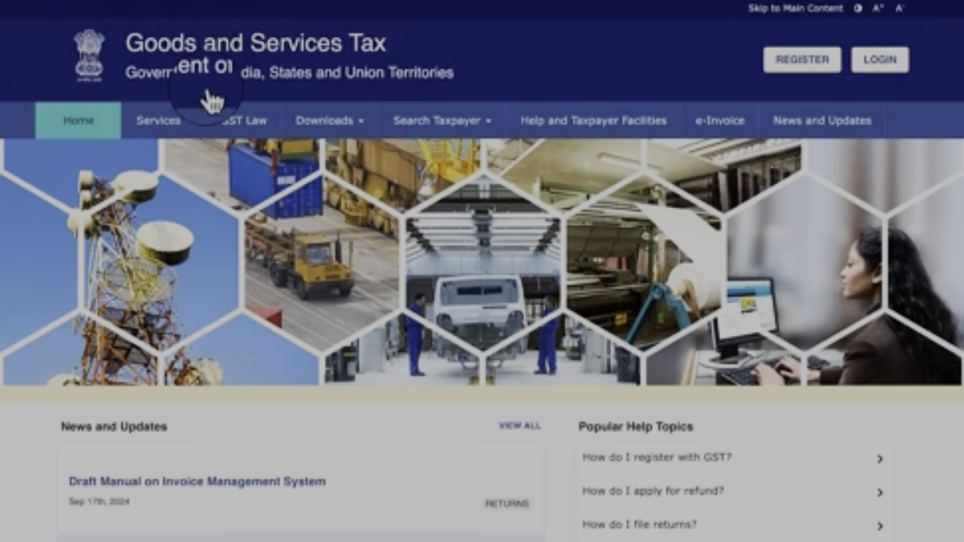
Step: Track the application status by pasting the ARN with captcha 896176 and searching
left_click(183, 126)
mouse_move(86, 153)
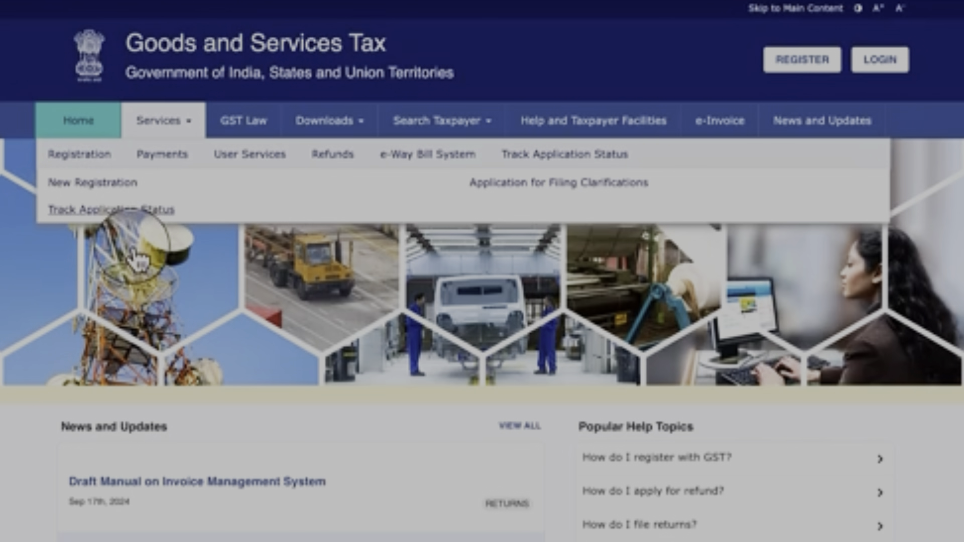
left_click(132, 210)
left_click(134, 276)
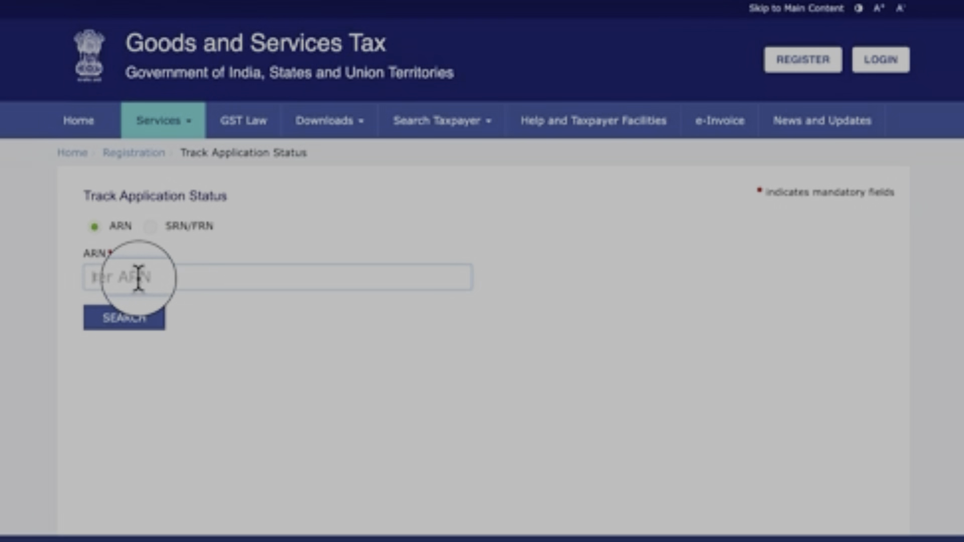
key("ctrl+v")
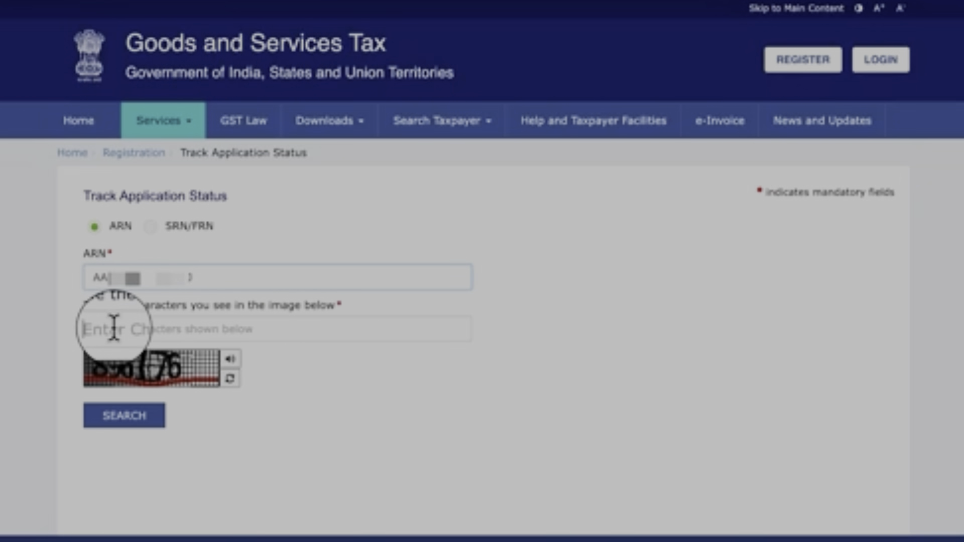
left_click(120, 328)
type("89617")
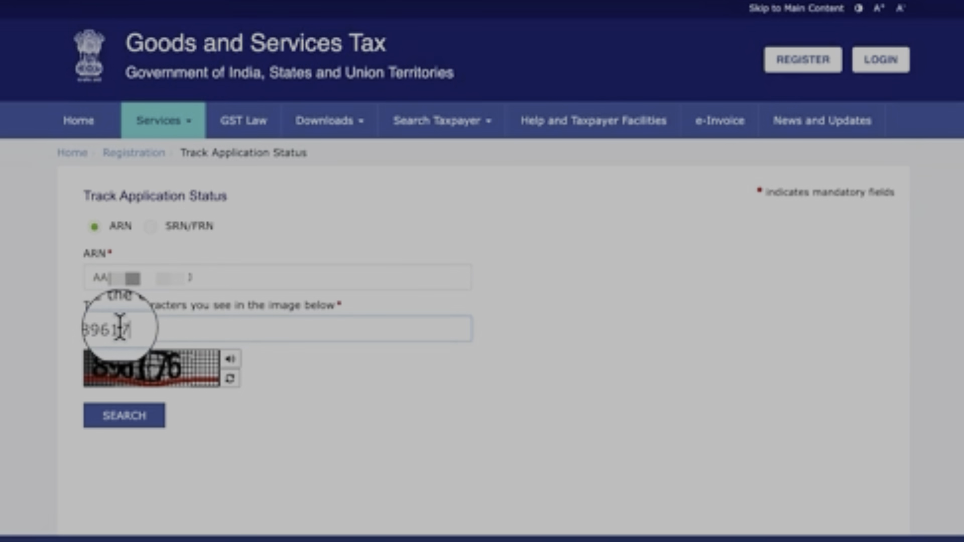
type("6")
left_click(125, 417)
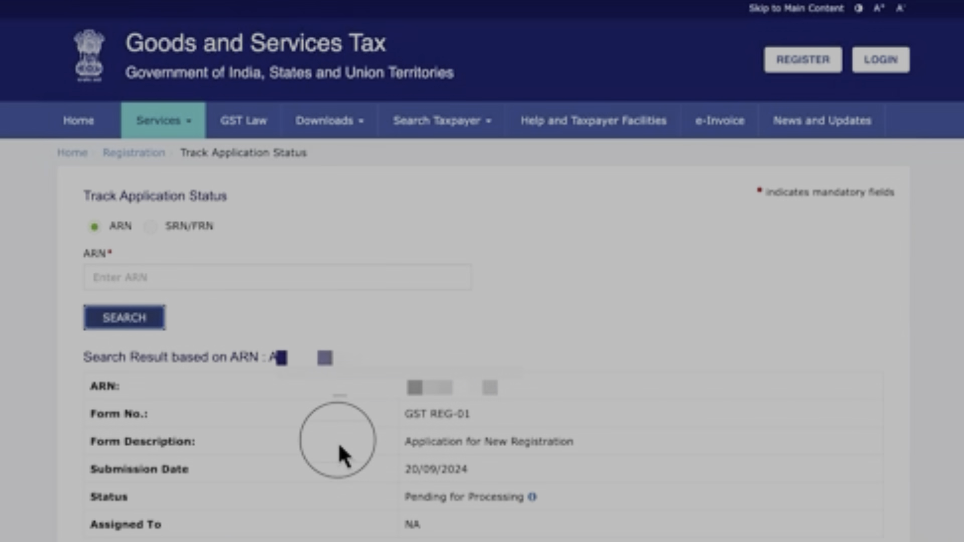
Step: Check the Pending for Processing status and review what the status values mean
left_click_drag(426, 497, 509, 495)
left_click(533, 497)
left_click_drag(173, 261, 212, 259)
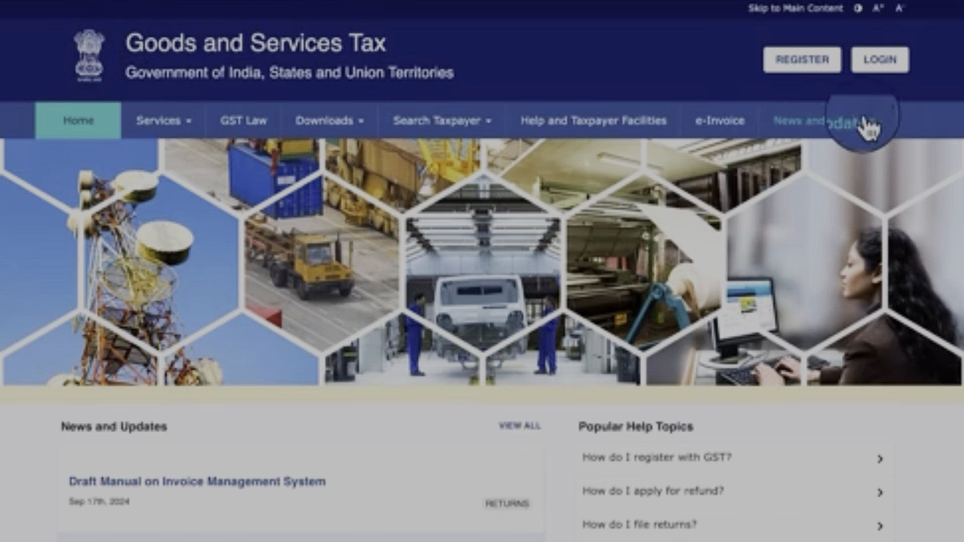
Step: Look at the New User Login page, then return to the regular taxpayer login form
left_click(879, 65)
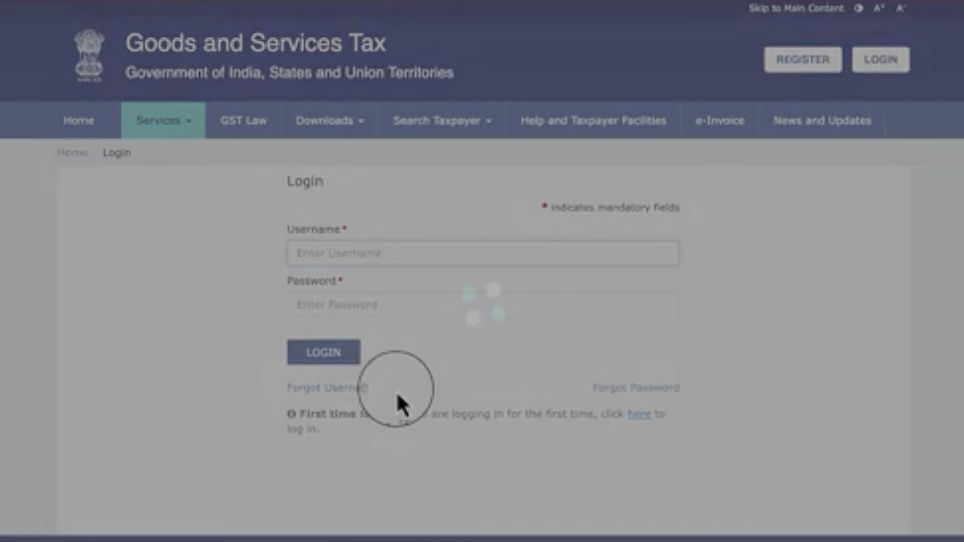
left_click_drag(318, 413, 382, 413)
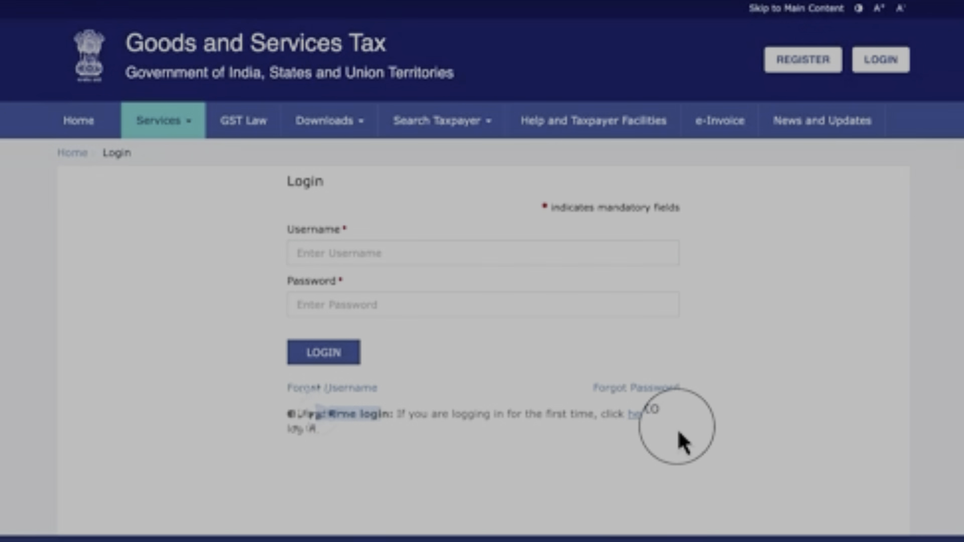
left_click(635, 413)
left_click(373, 253)
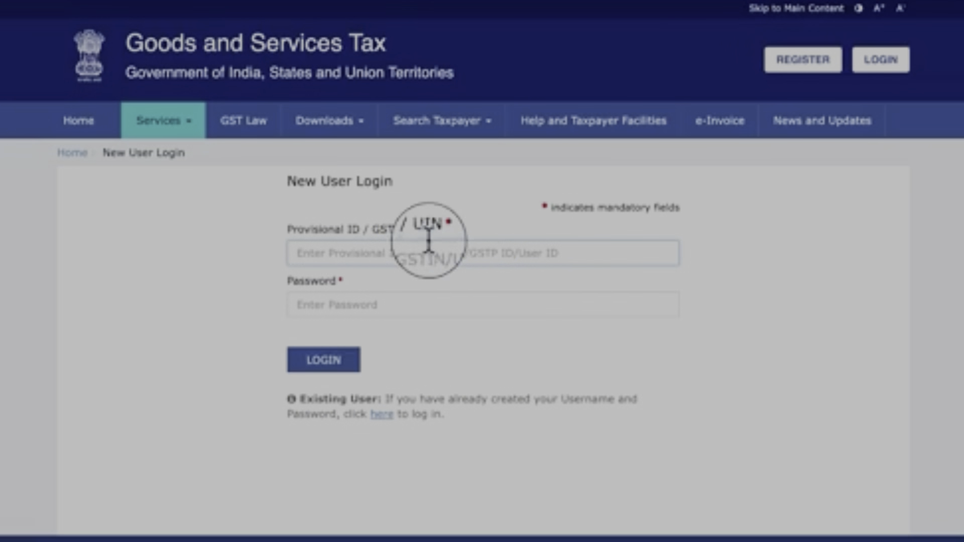
left_click(883, 68)
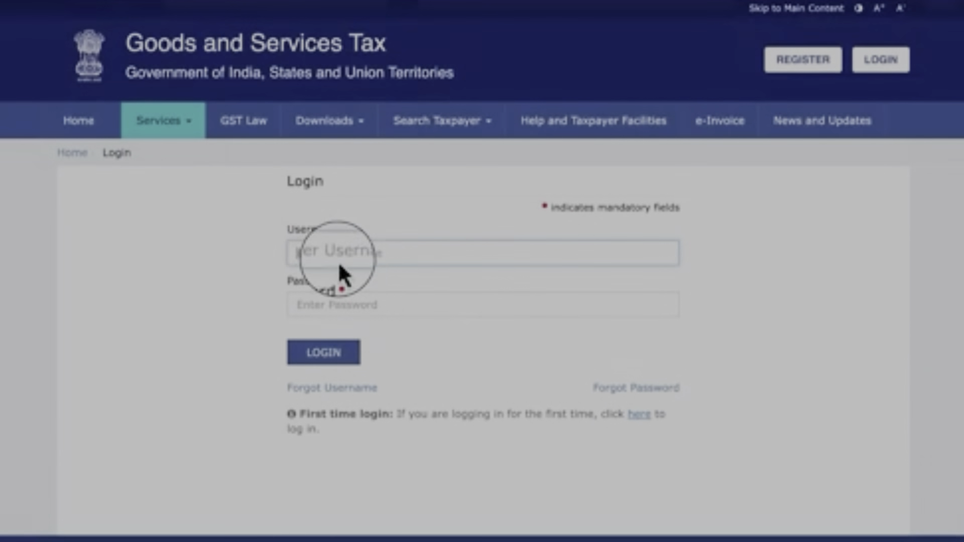
Step: Log in to the dashboard and open the Form GST REG-06 Registration Certificate PDF
left_click(324, 358)
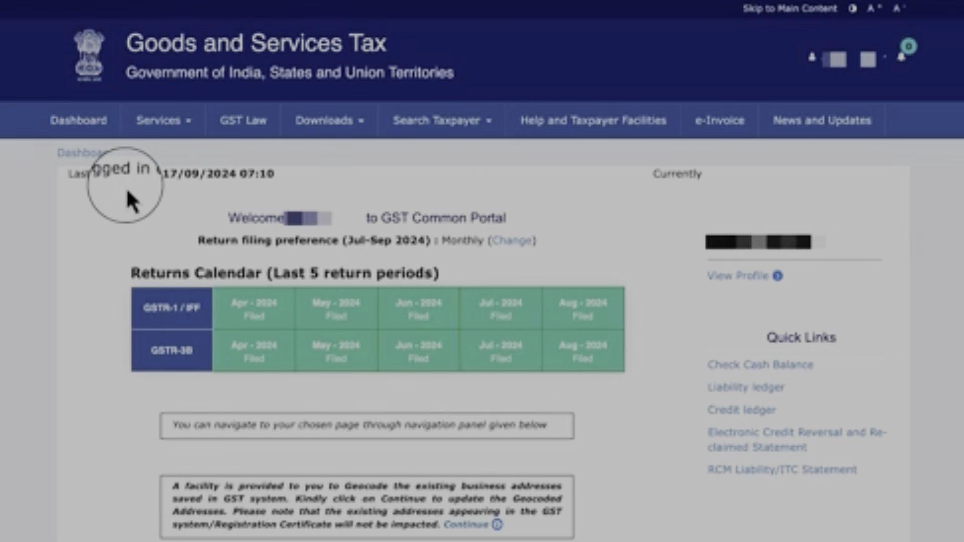
left_click(461, 528)
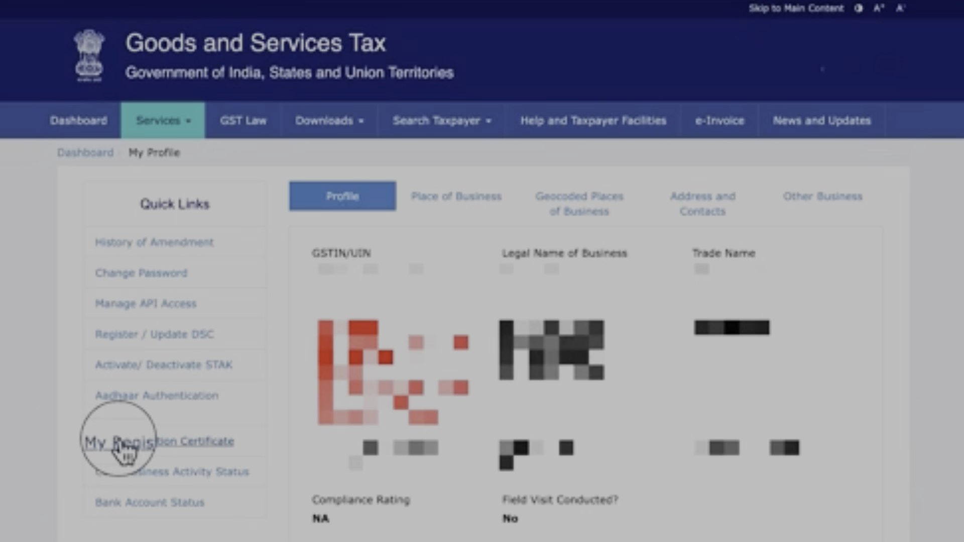
left_click(169, 444)
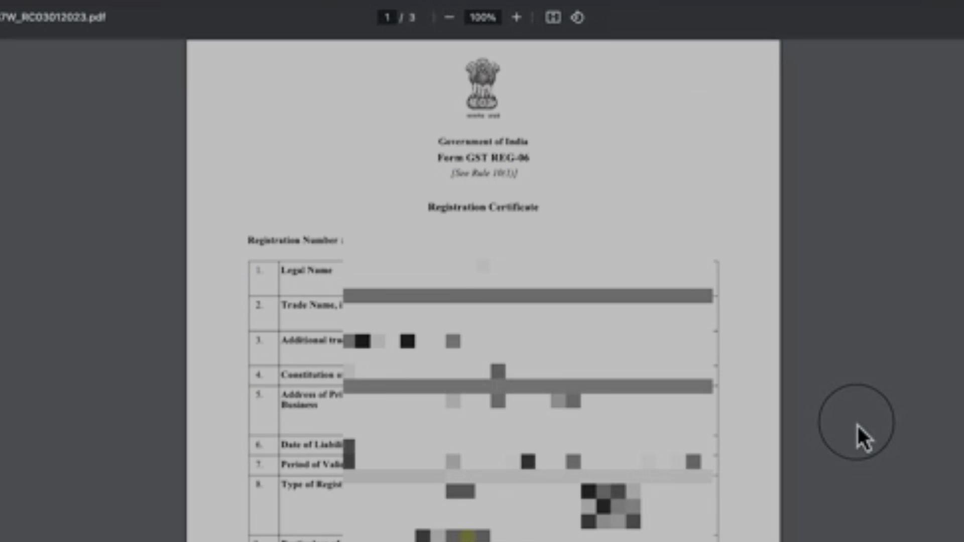
left_click_drag(430, 208, 555, 206)
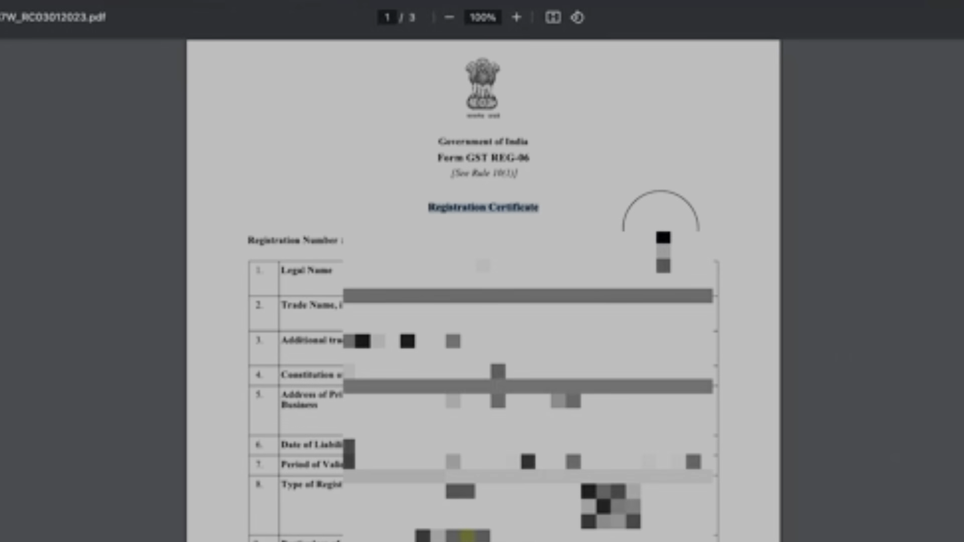